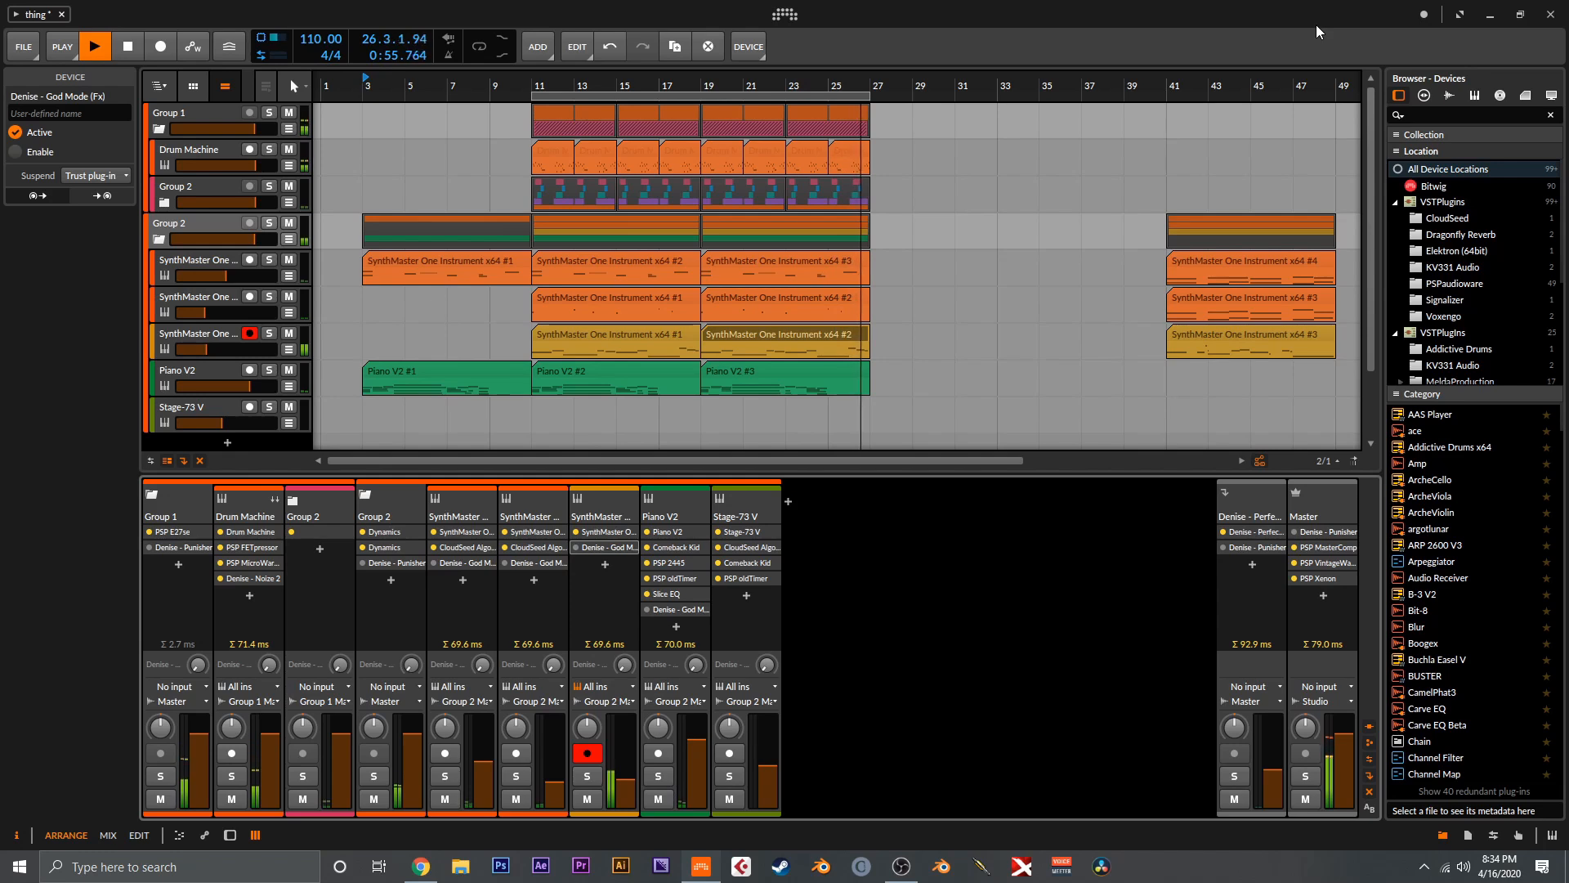
Solo Group 1, enable its Denise - Punisher device and audition the group
{"action": "key", "text": "space"}
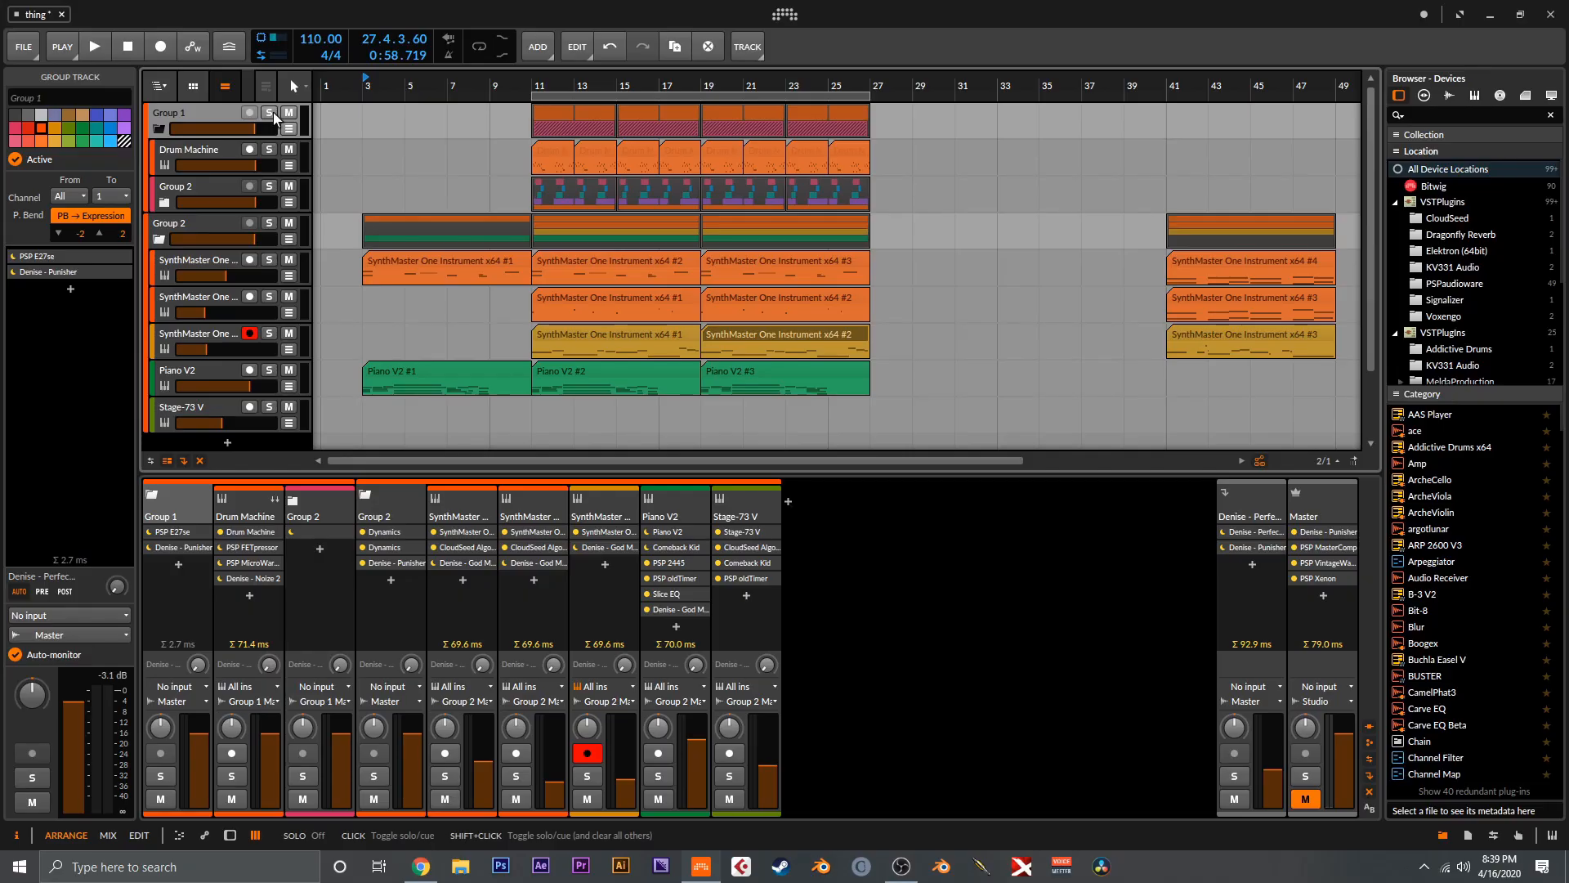
{"action": "left_click", "coordinate": [270, 113]}
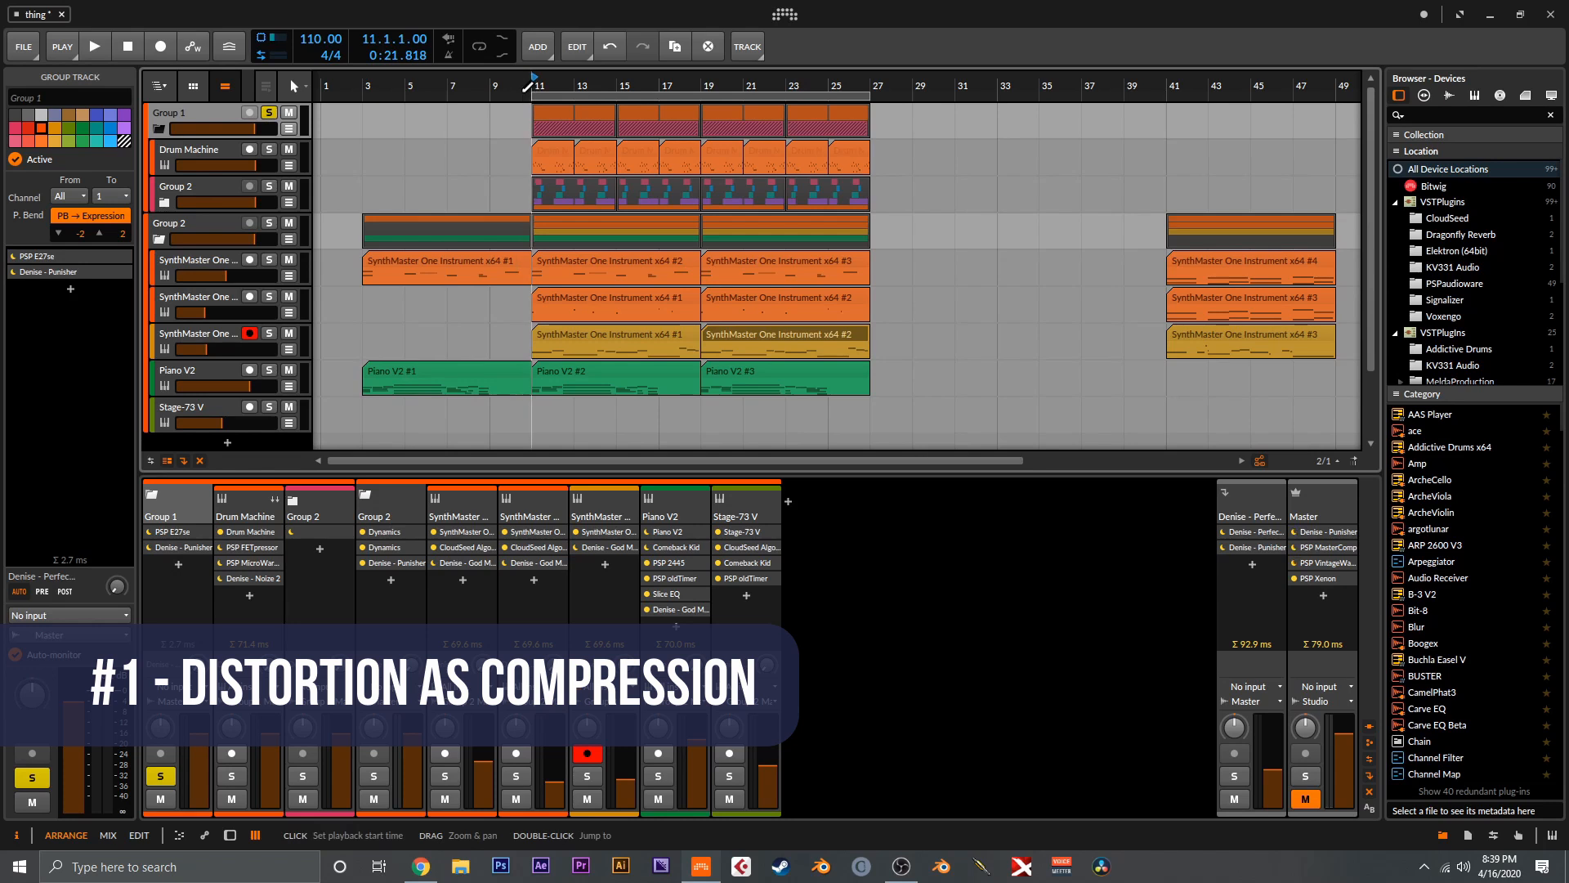
{"action": "left_click", "coordinate": [13, 272]}
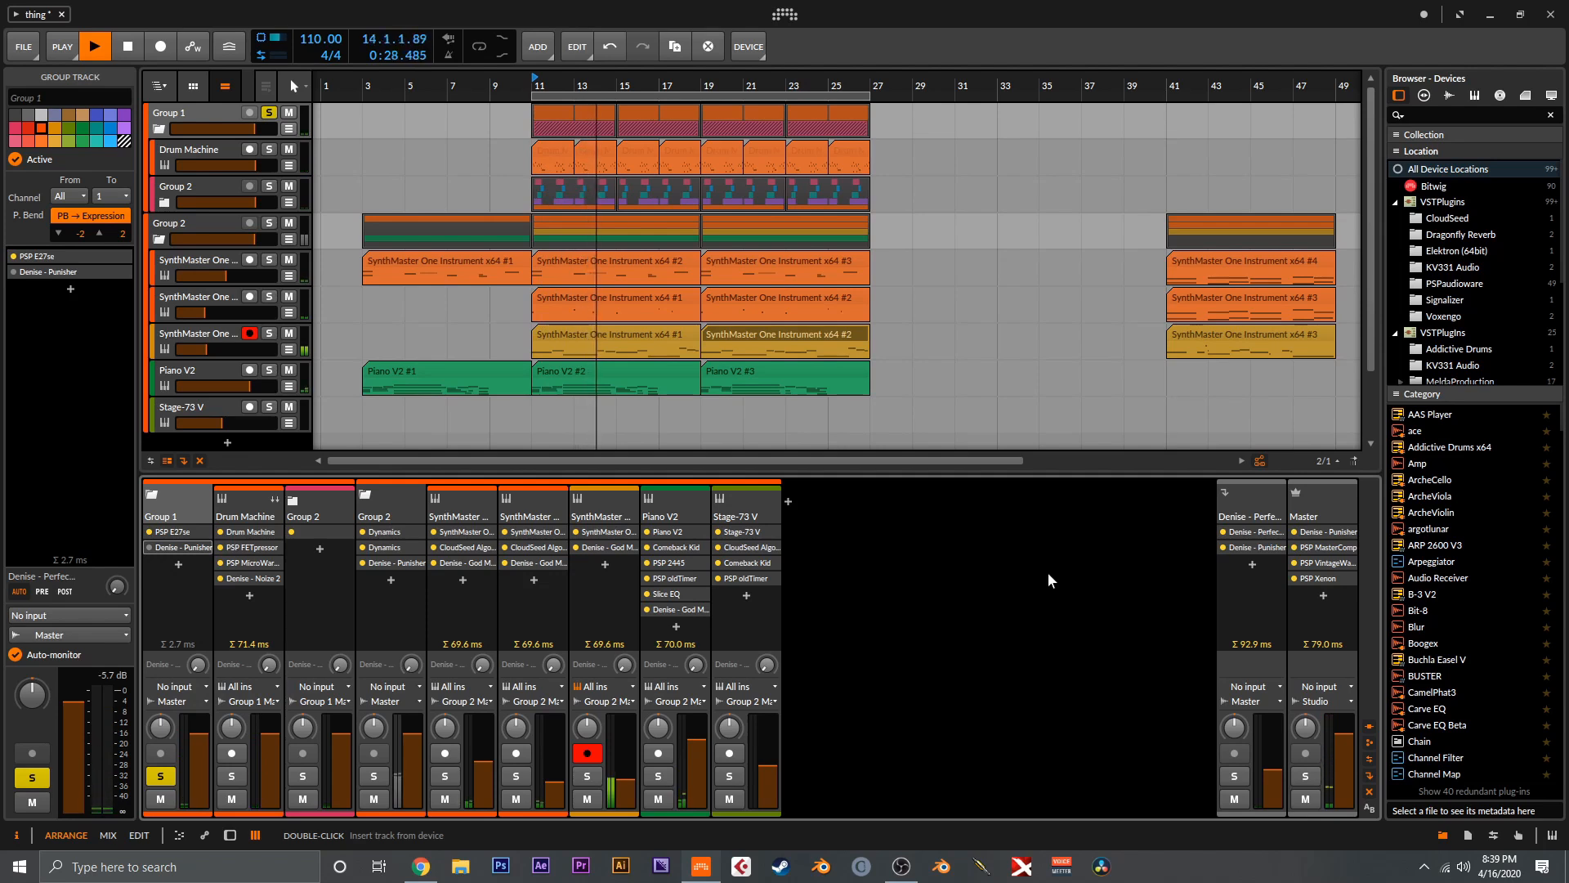
{"action": "key", "text": "space"}
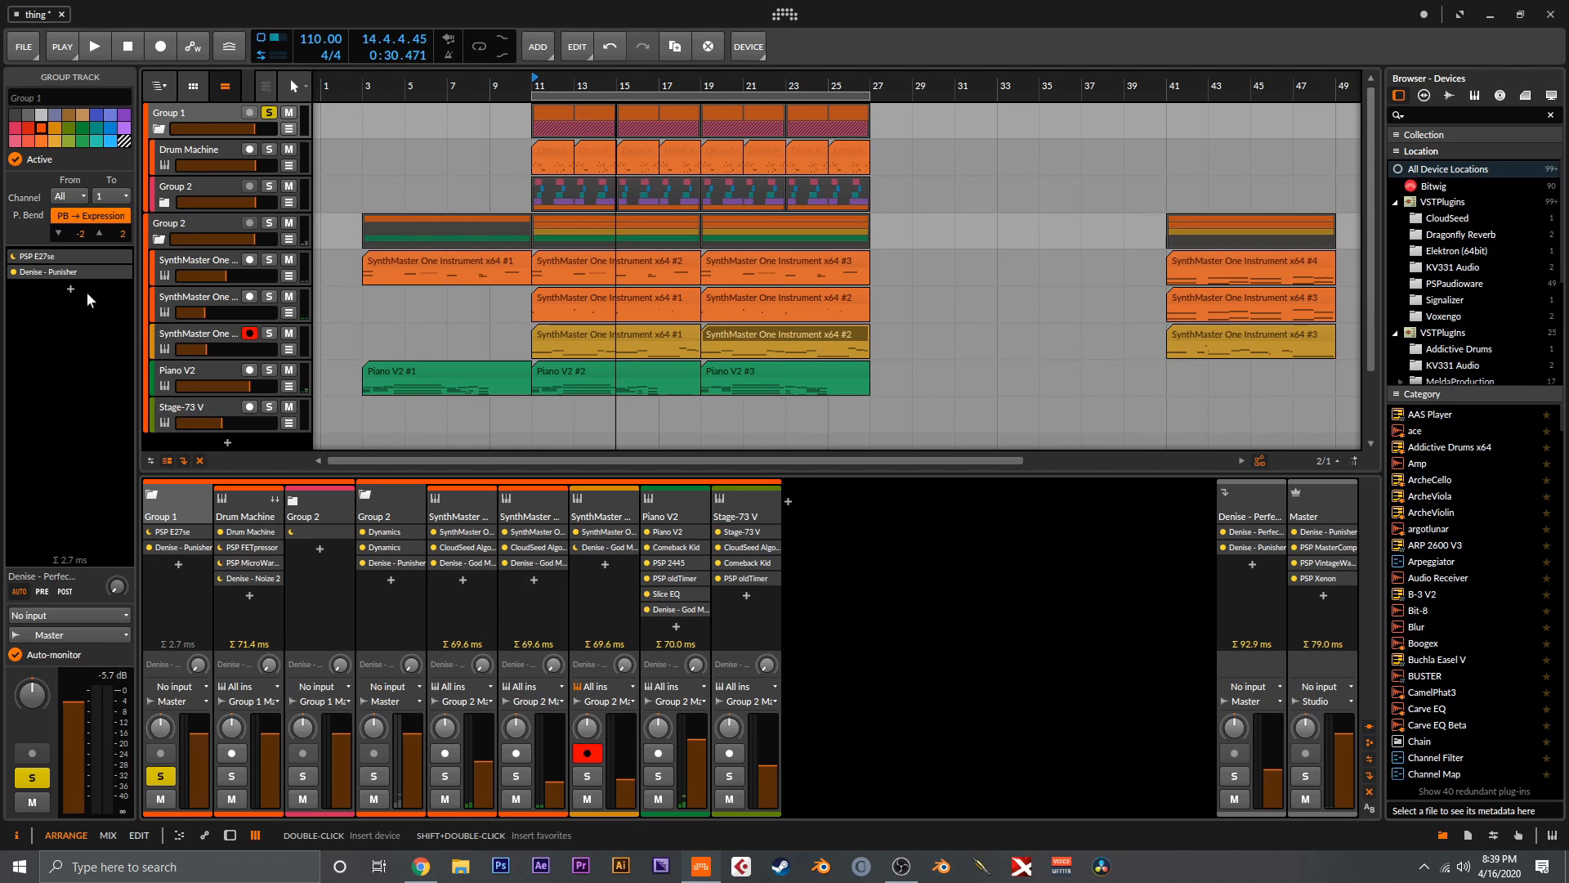
{"action": "key", "text": "space"}
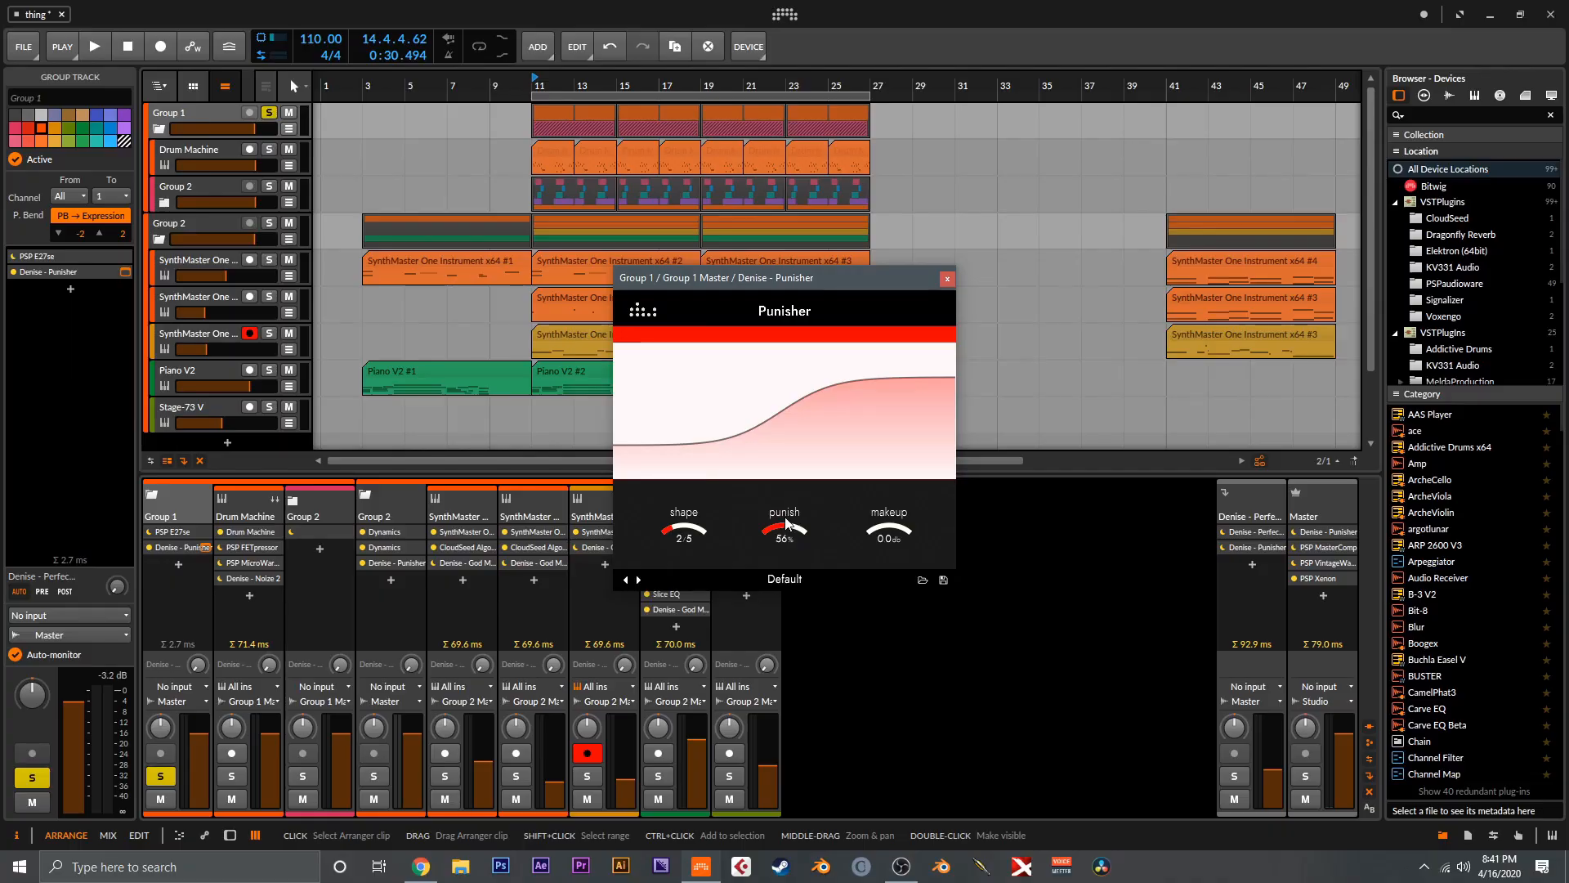
Set Punisher's punish amount on Group 1 to 35% and audition the change
{"action": "key", "text": "space"}
{"action": "left_click_drag", "start_coordinate": [799, 526], "coordinate": [803, 513]}
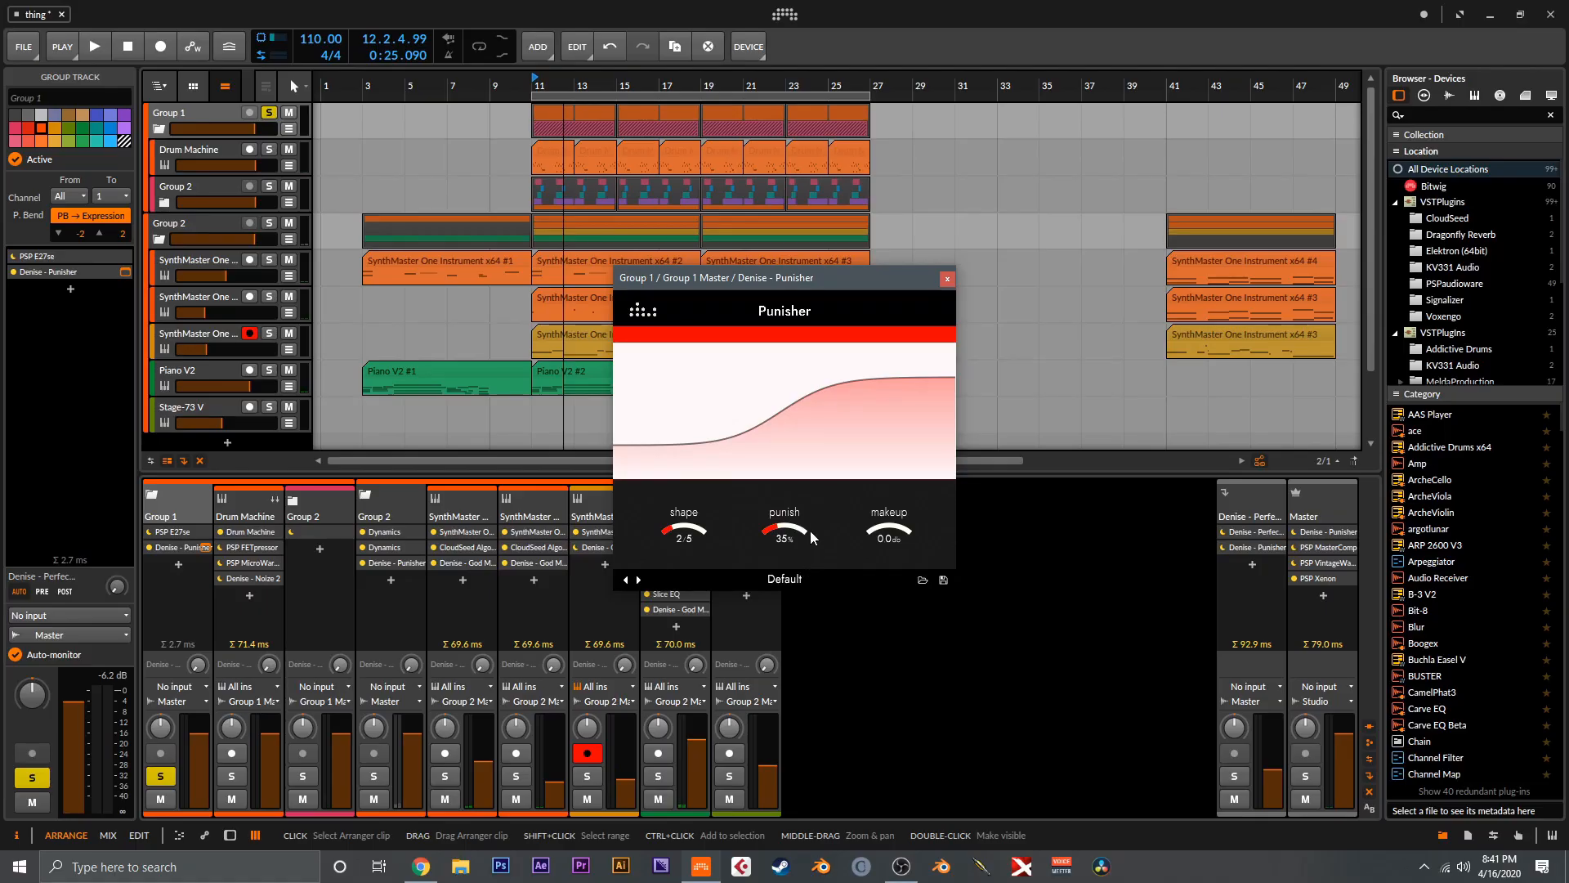
{"action": "key", "text": "space"}
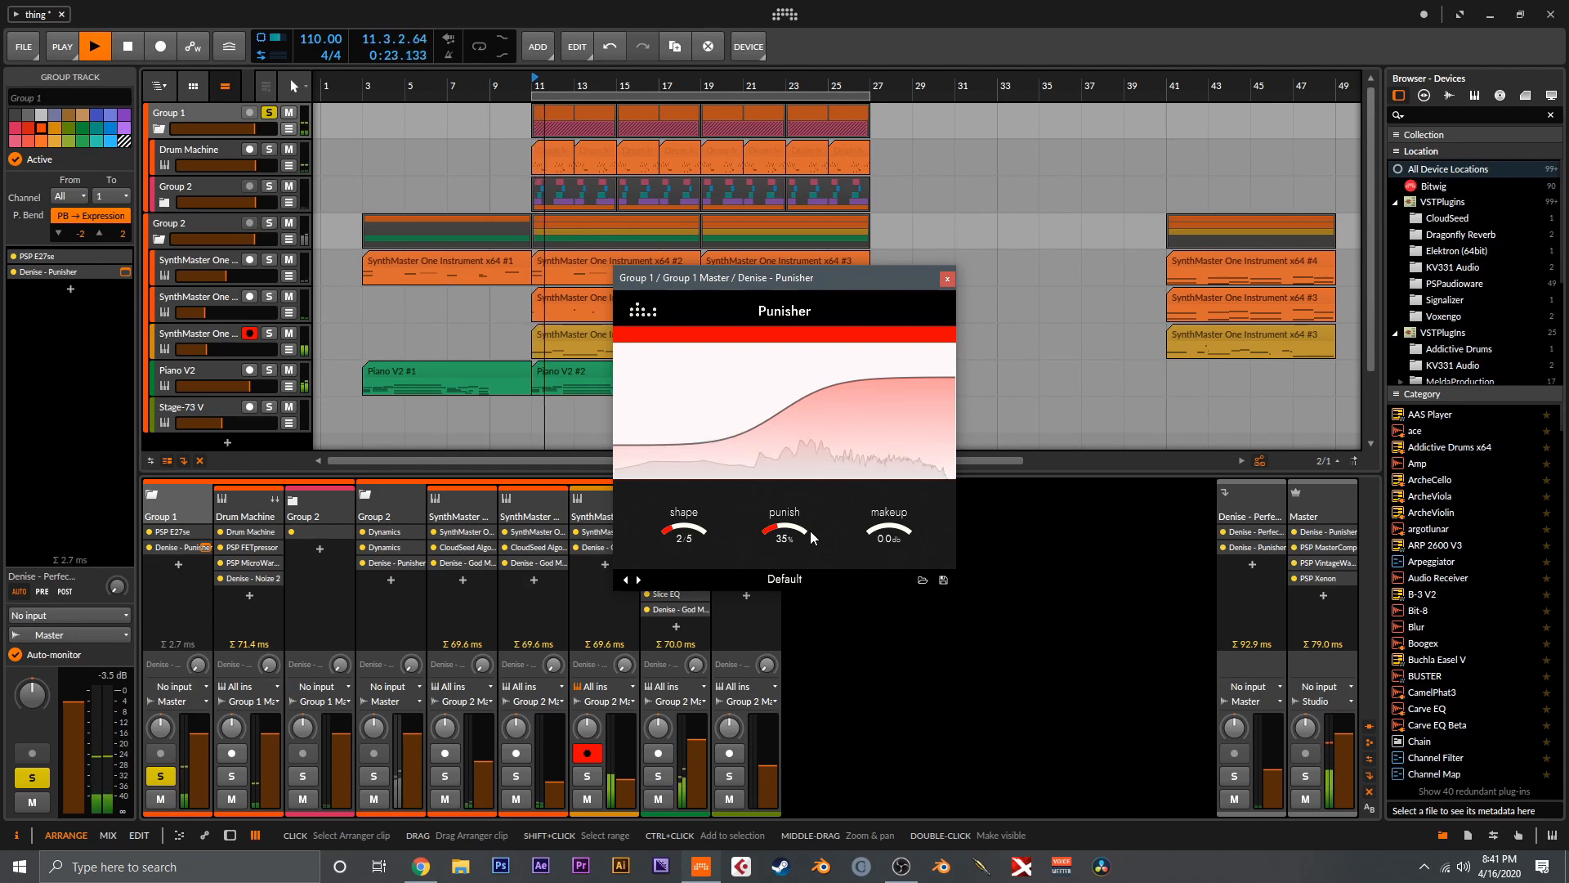
{"action": "key", "text": "space"}
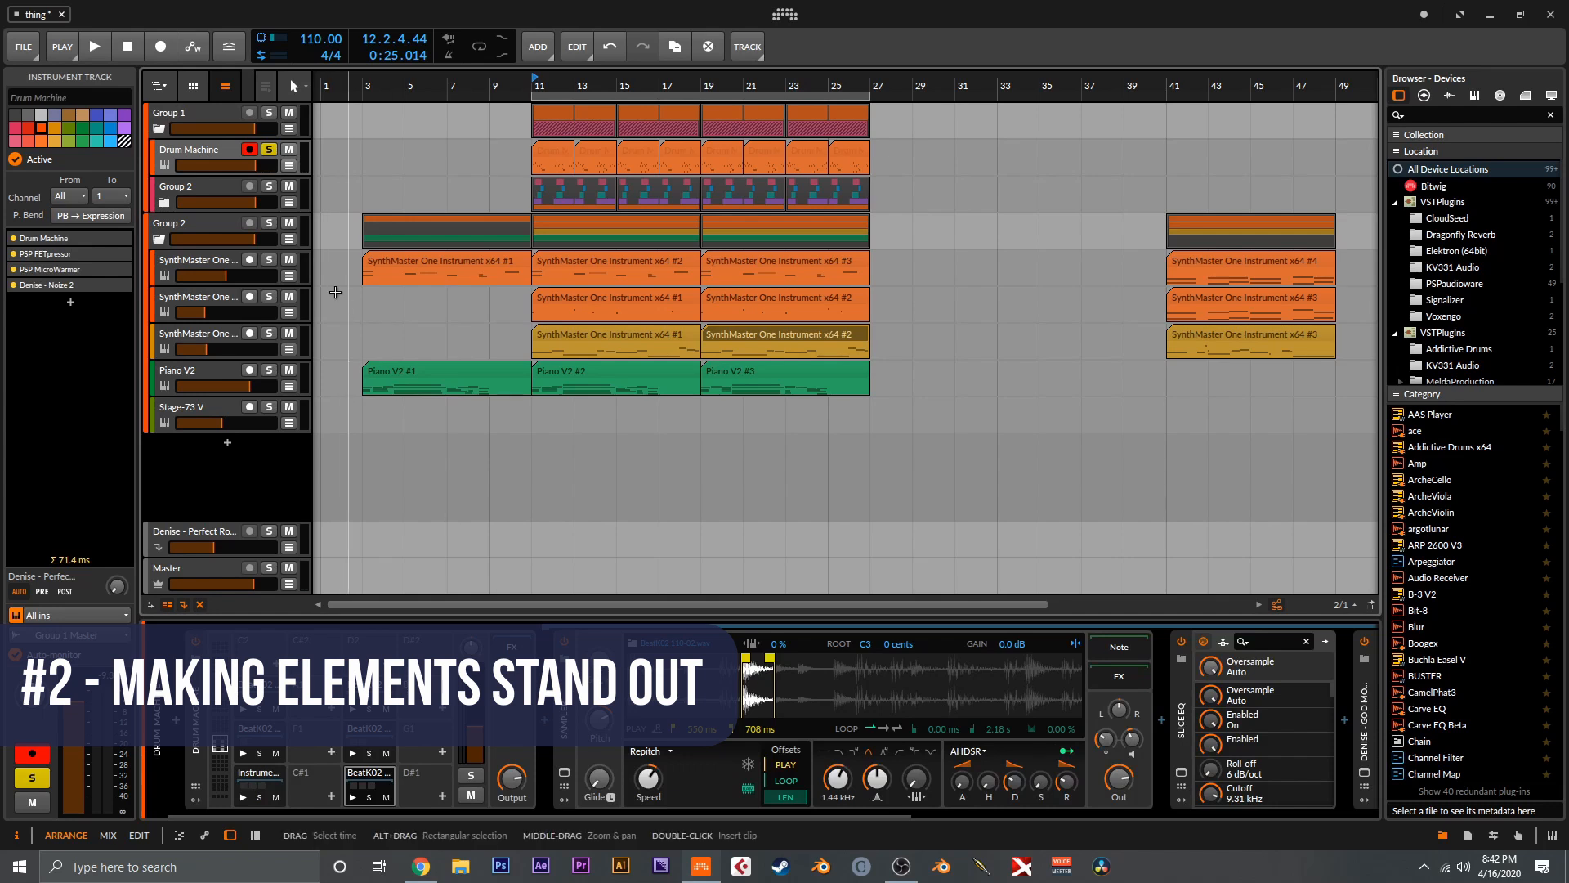
Open the Denise - God Mode plug-in window in the Drum Machine's BeatK02 110-02 chain
{"action": "left_click", "coordinate": [153, 111]}
{"action": "left_click", "coordinate": [200, 159]}
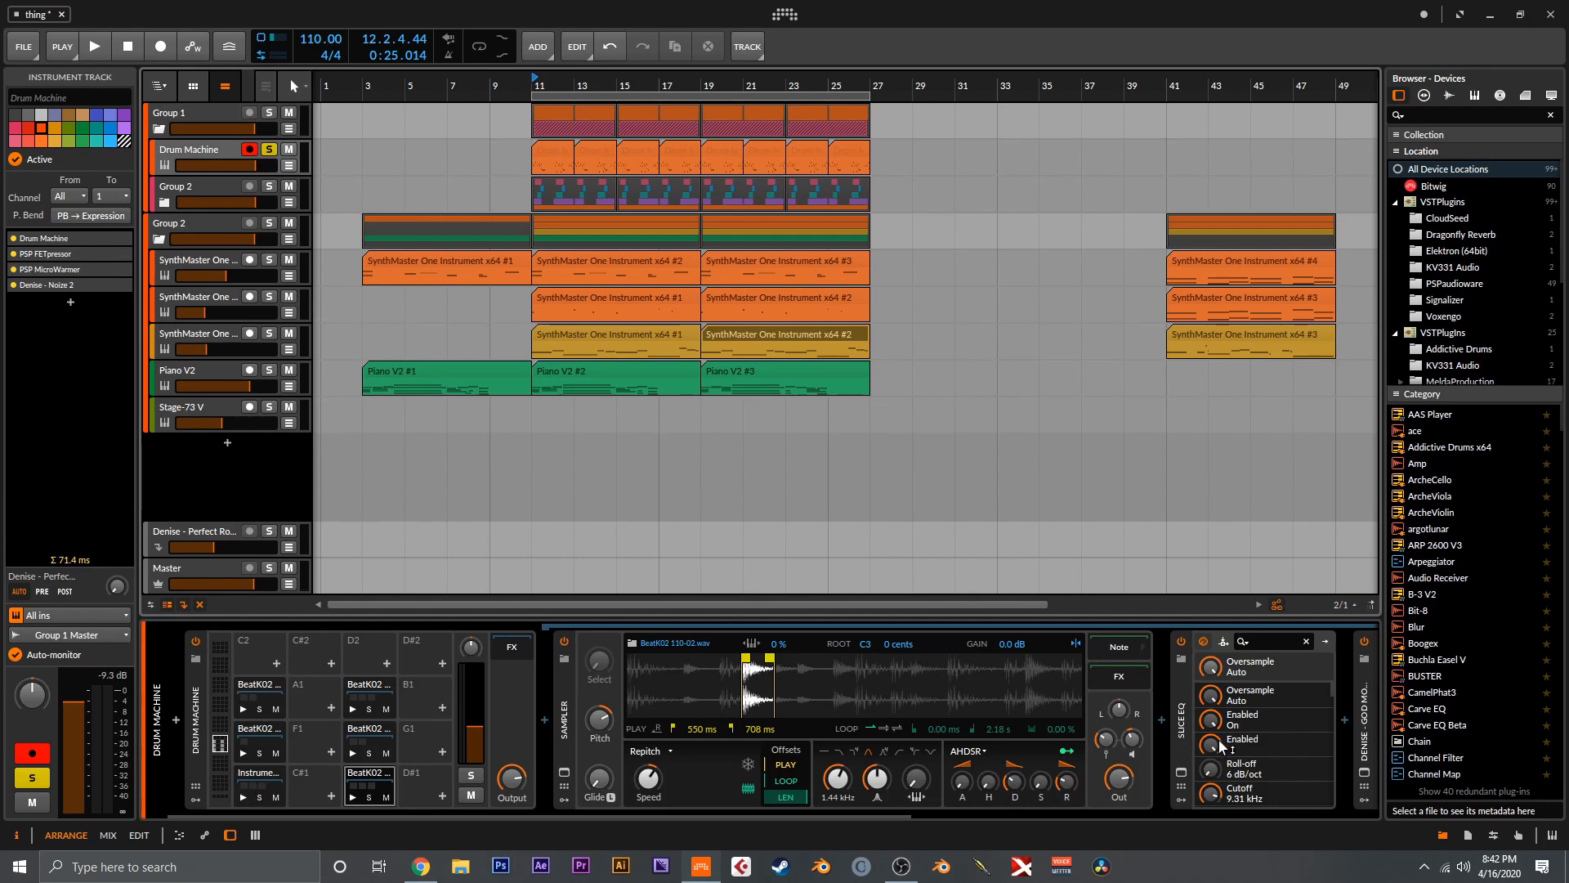
{"action": "scroll", "coordinate": [1218, 739], "scroll_direction": "down", "scroll_amount": 5}
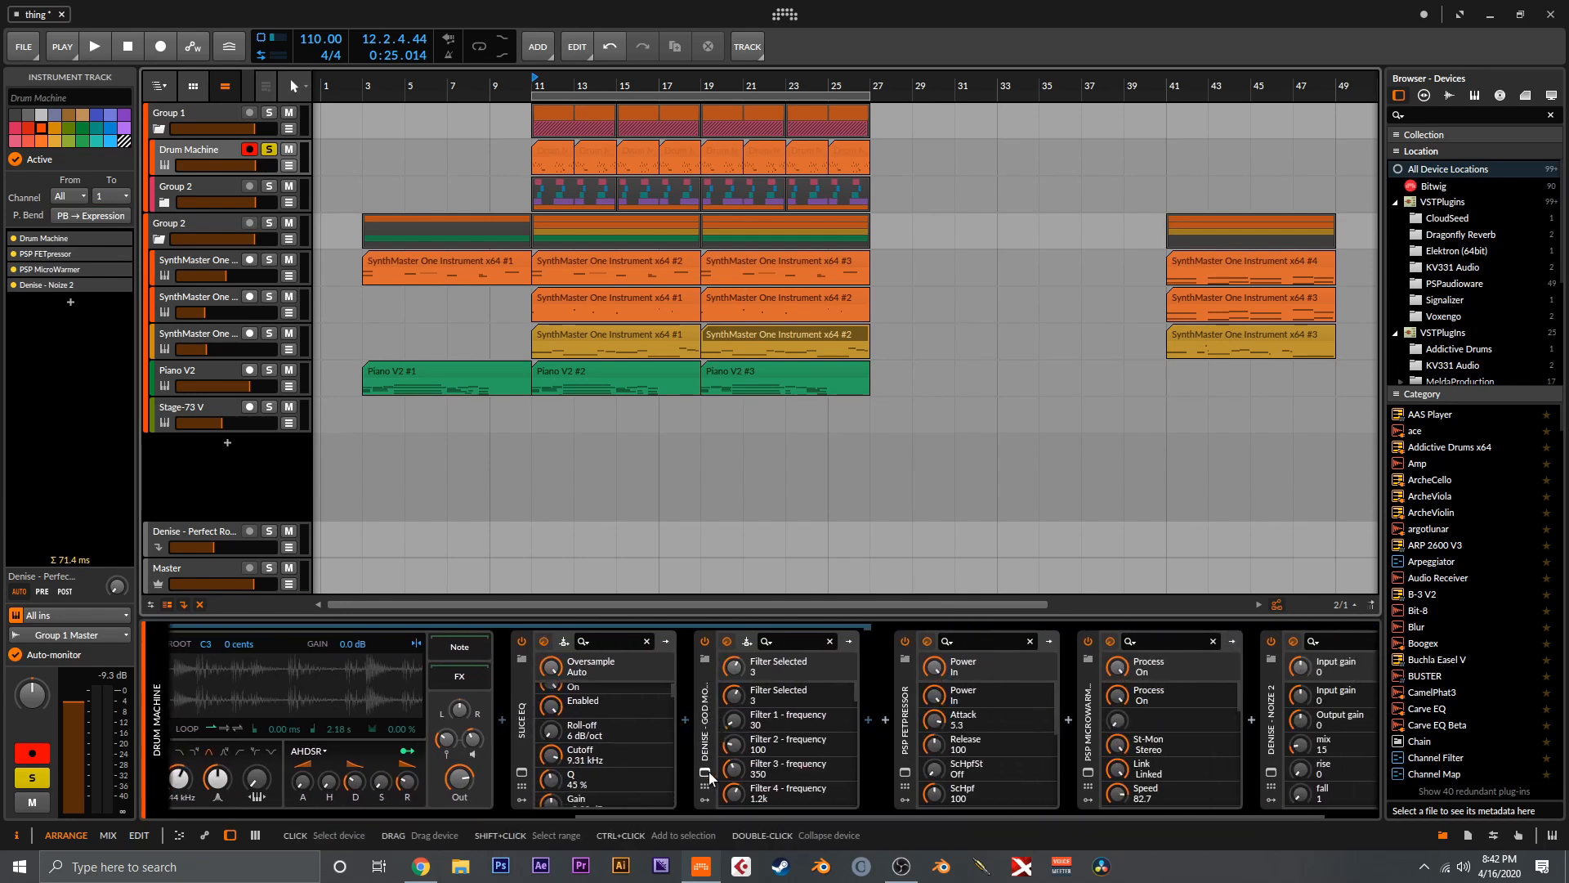
{"action": "left_click", "coordinate": [706, 772]}
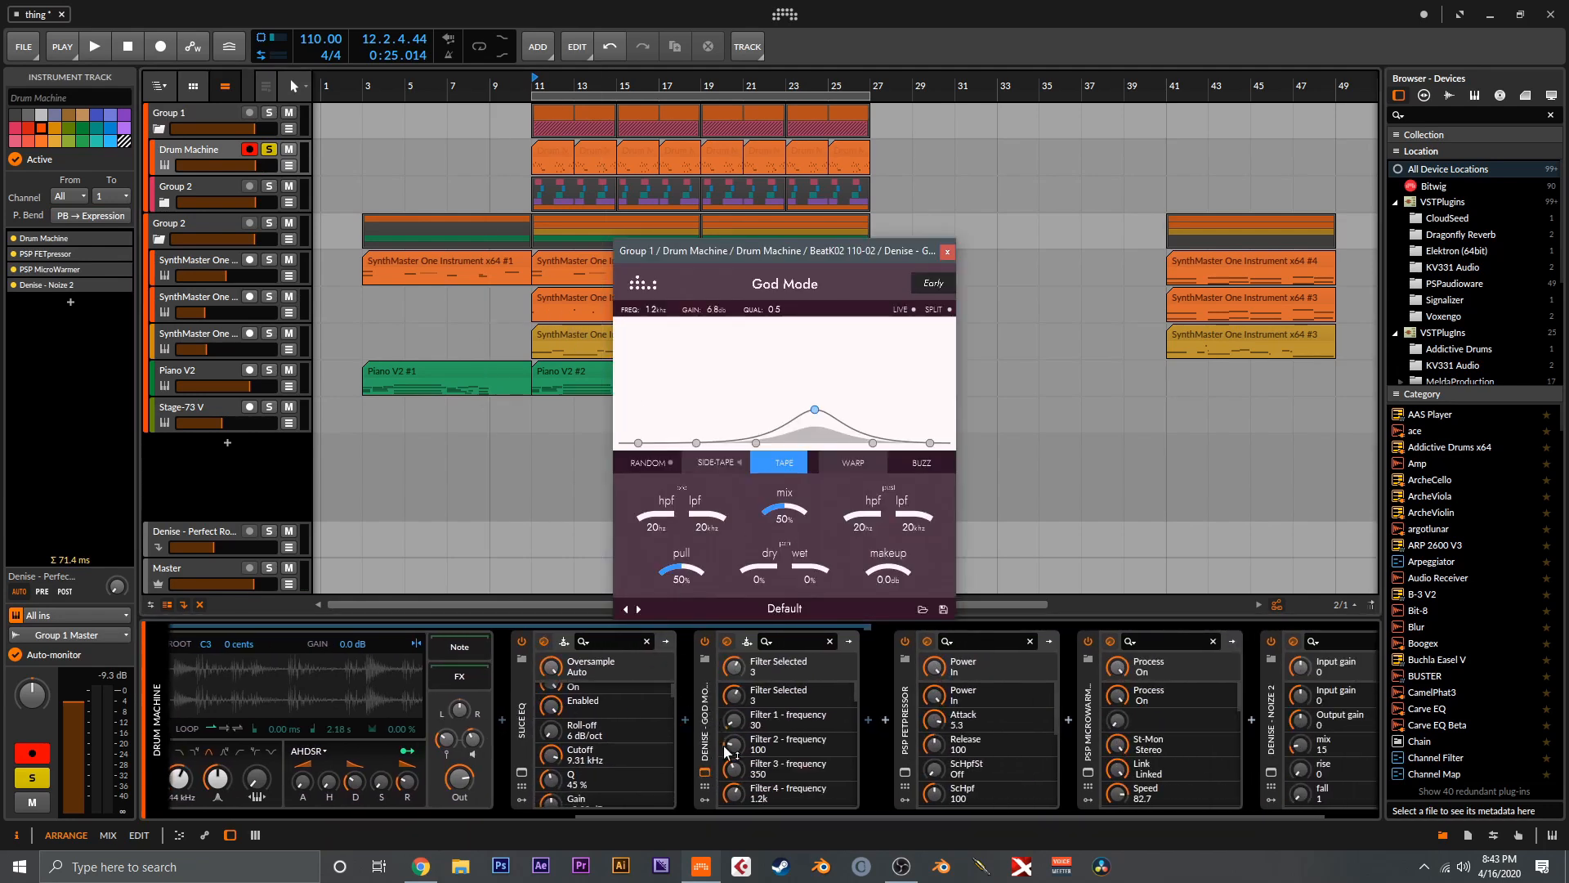
Compare the soloed Drum Machine with God Mode switched on and off, leaving it off
{"action": "left_click", "coordinate": [707, 643]}
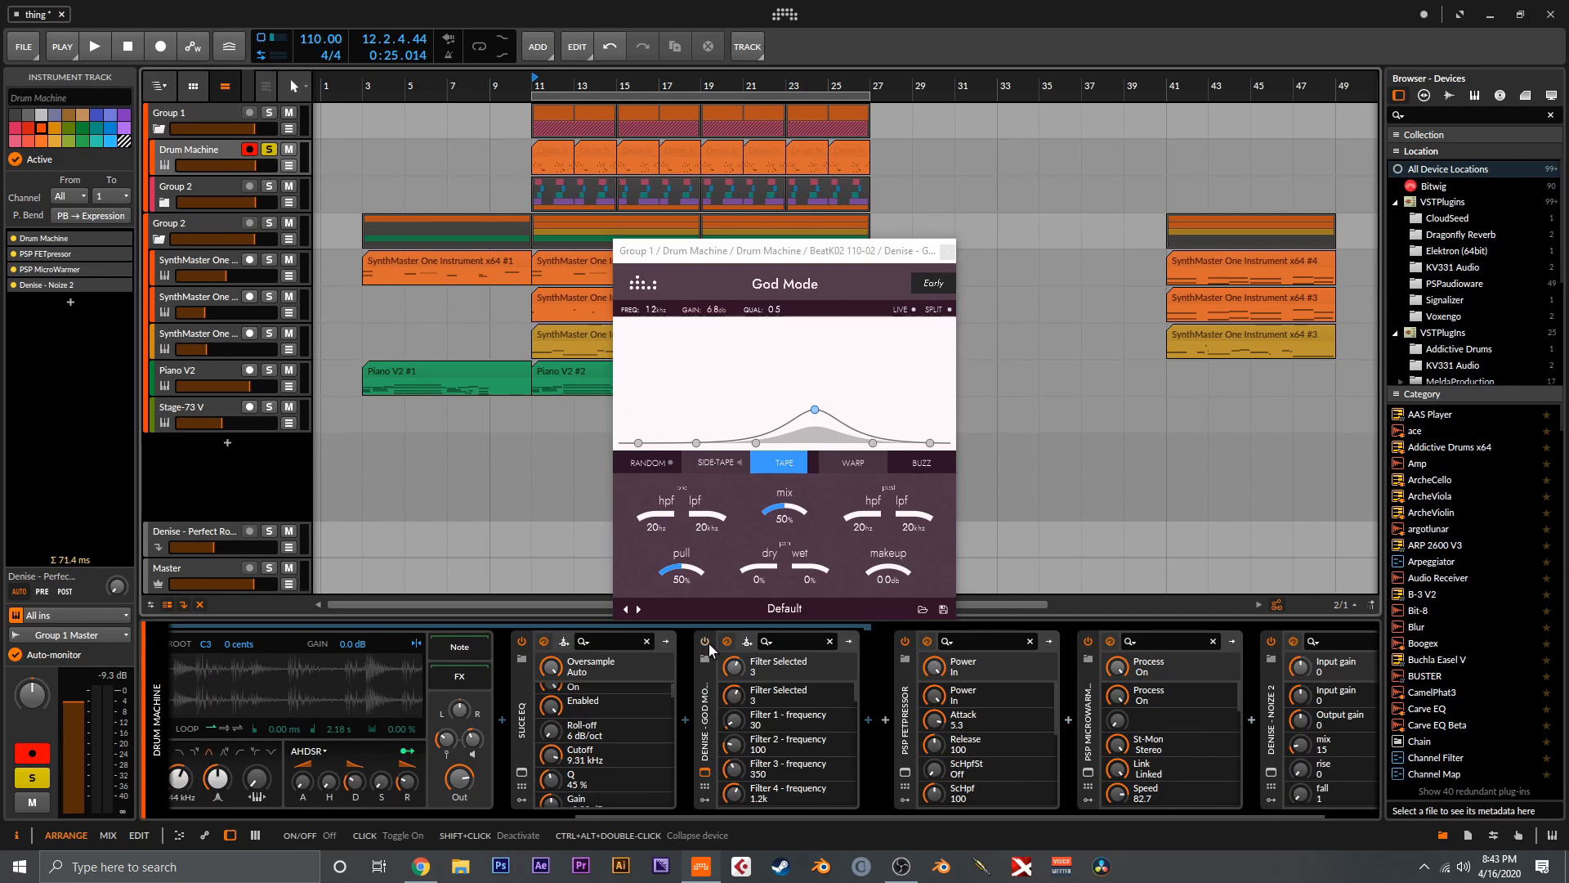
{"action": "key", "text": "space"}
{"action": "left_click", "coordinate": [706, 644]}
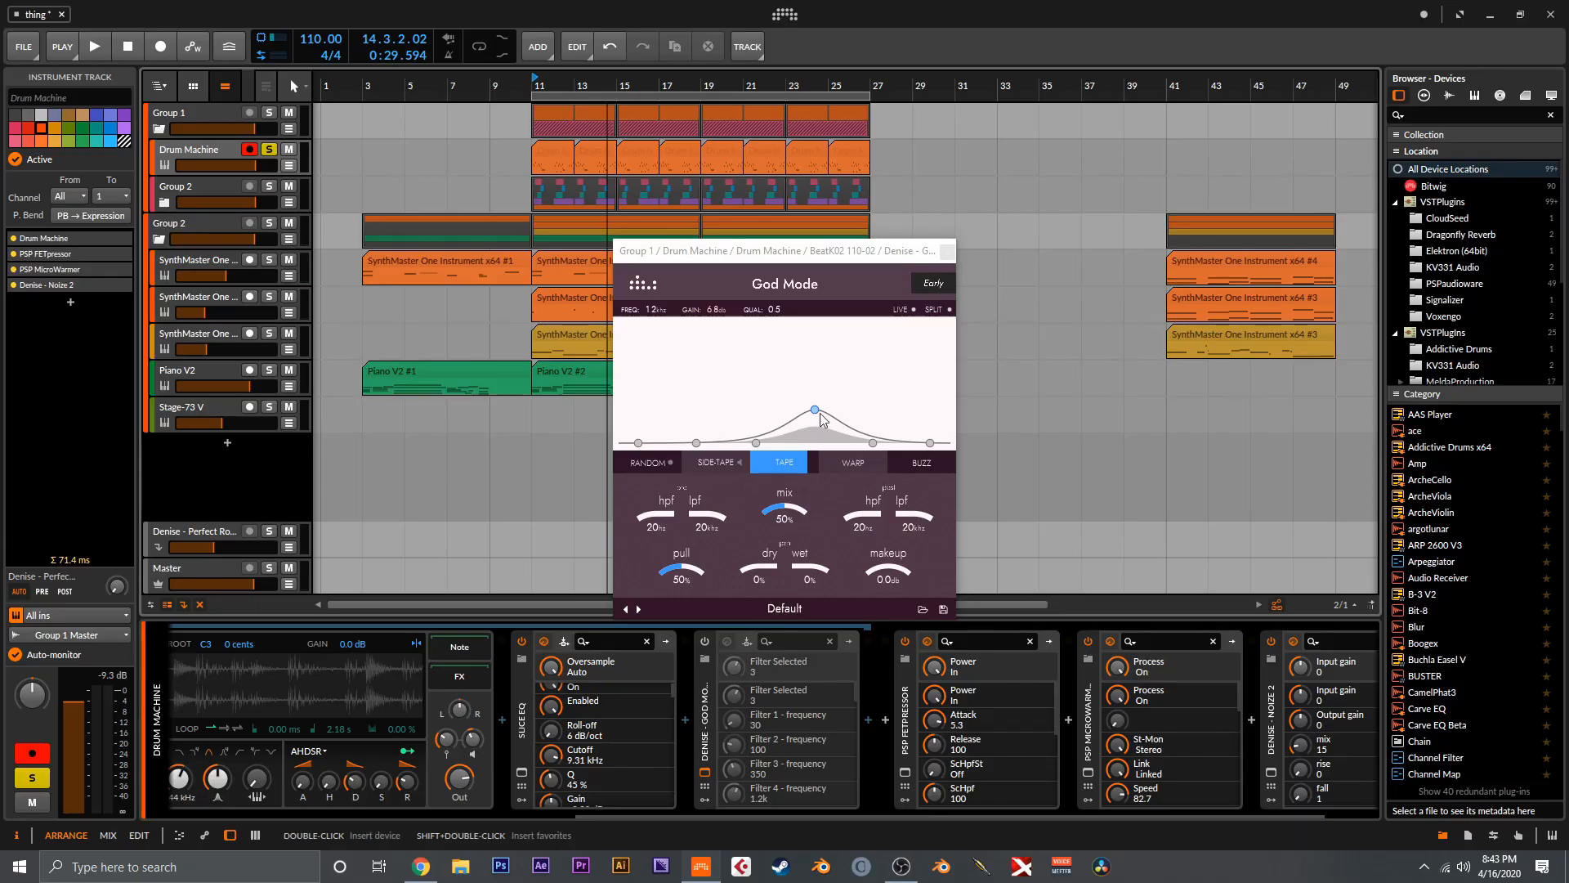
Set God Mode's pull to 0%, turn the plug-in back on and audition the drums
{"action": "mouse_move", "coordinate": [694, 564]}
{"action": "left_mouse_down"}
{"action": "mouse_move", "coordinate": [686, 553]}
{"action": "mouse_move", "coordinate": [695, 570]}
{"action": "left_mouse_up"}
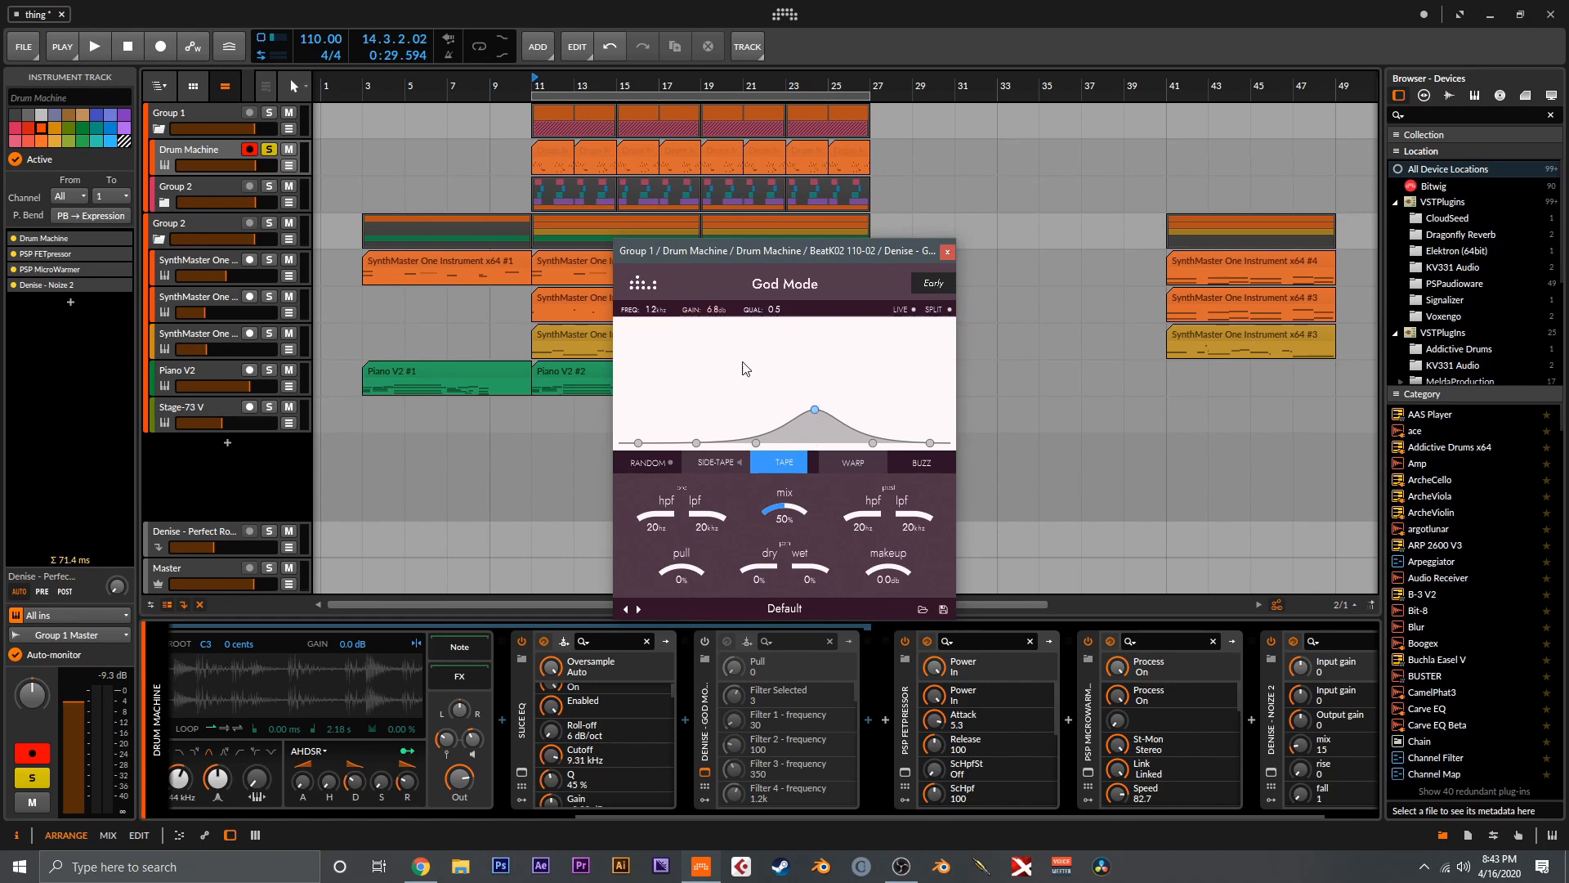
{"action": "left_click", "coordinate": [707, 636]}
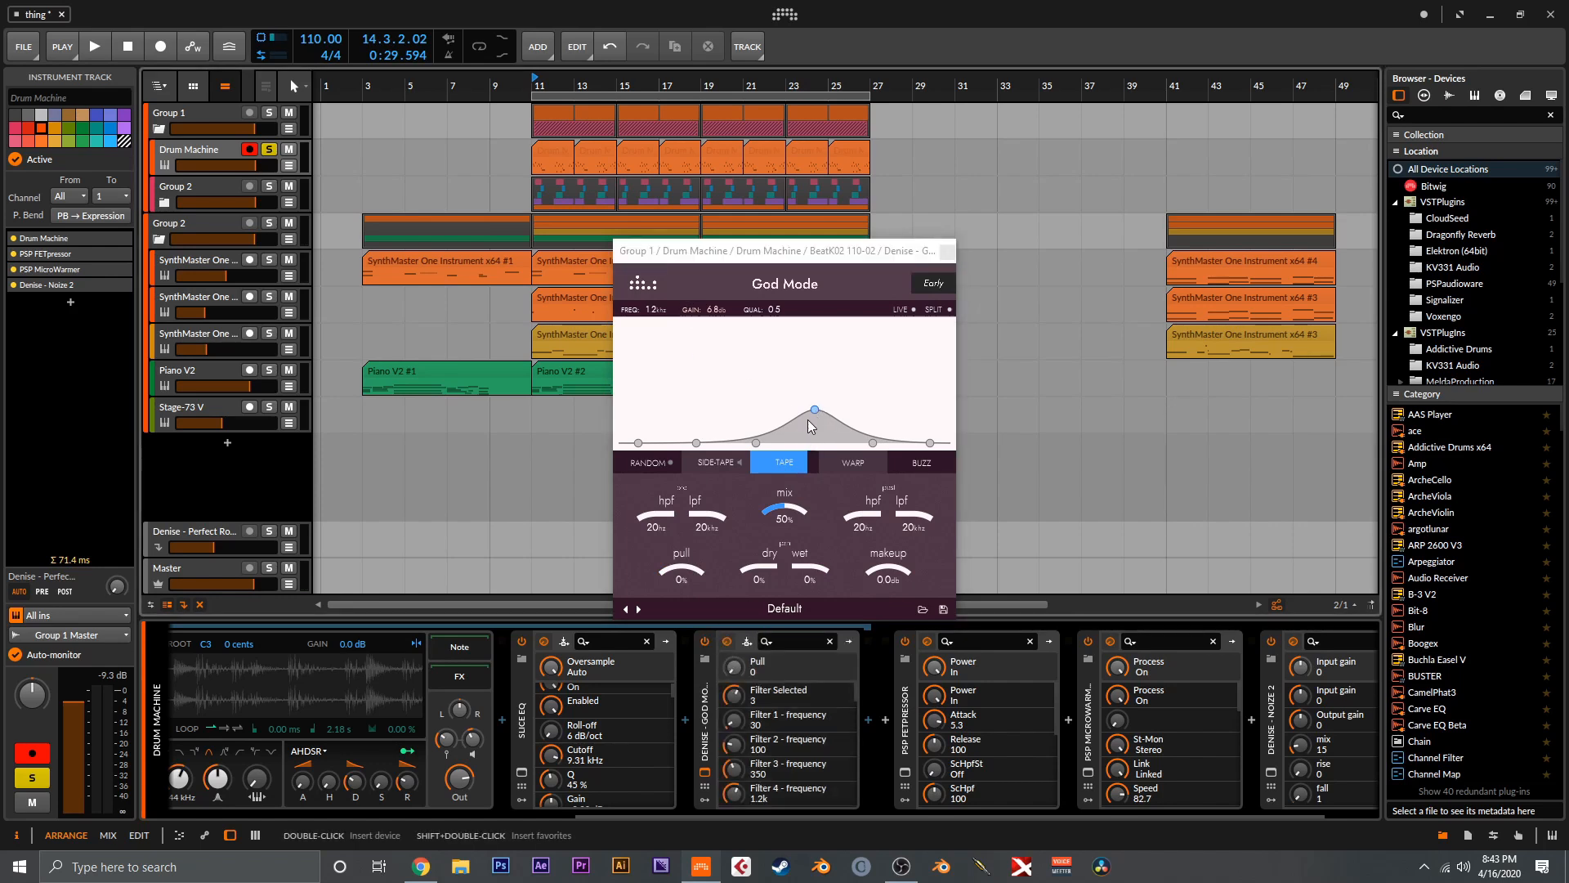
{"action": "key", "text": "space"}
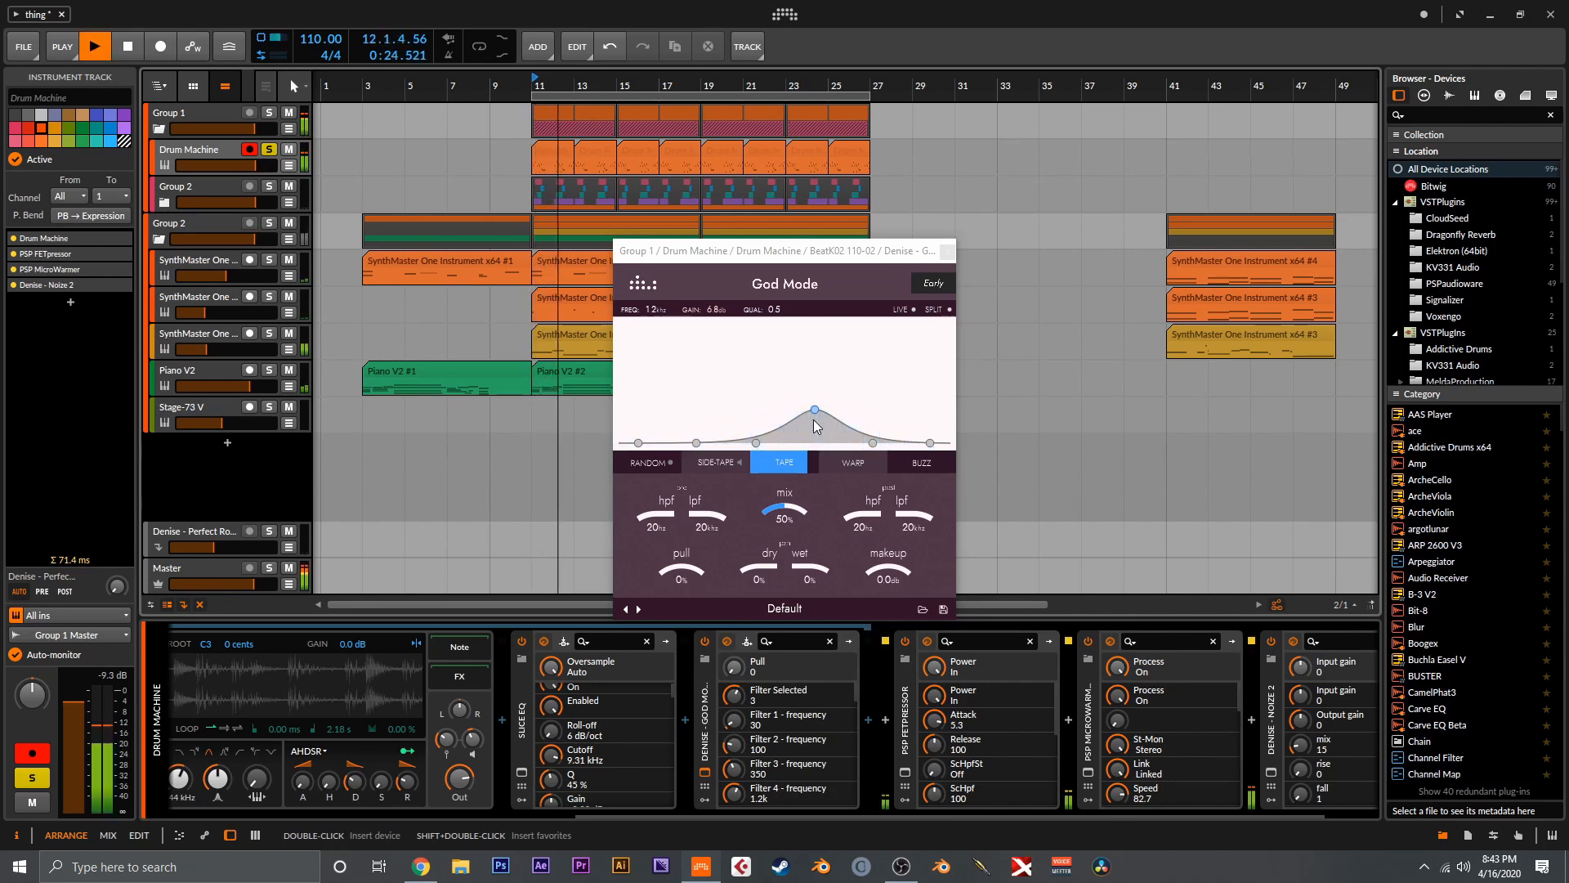
{"action": "key", "text": "space"}
Raise God Mode's warp, set buzz to 27% and the post high-pass filter to 126 Hz while the drums play
{"action": "left_click", "coordinate": [796, 466]}
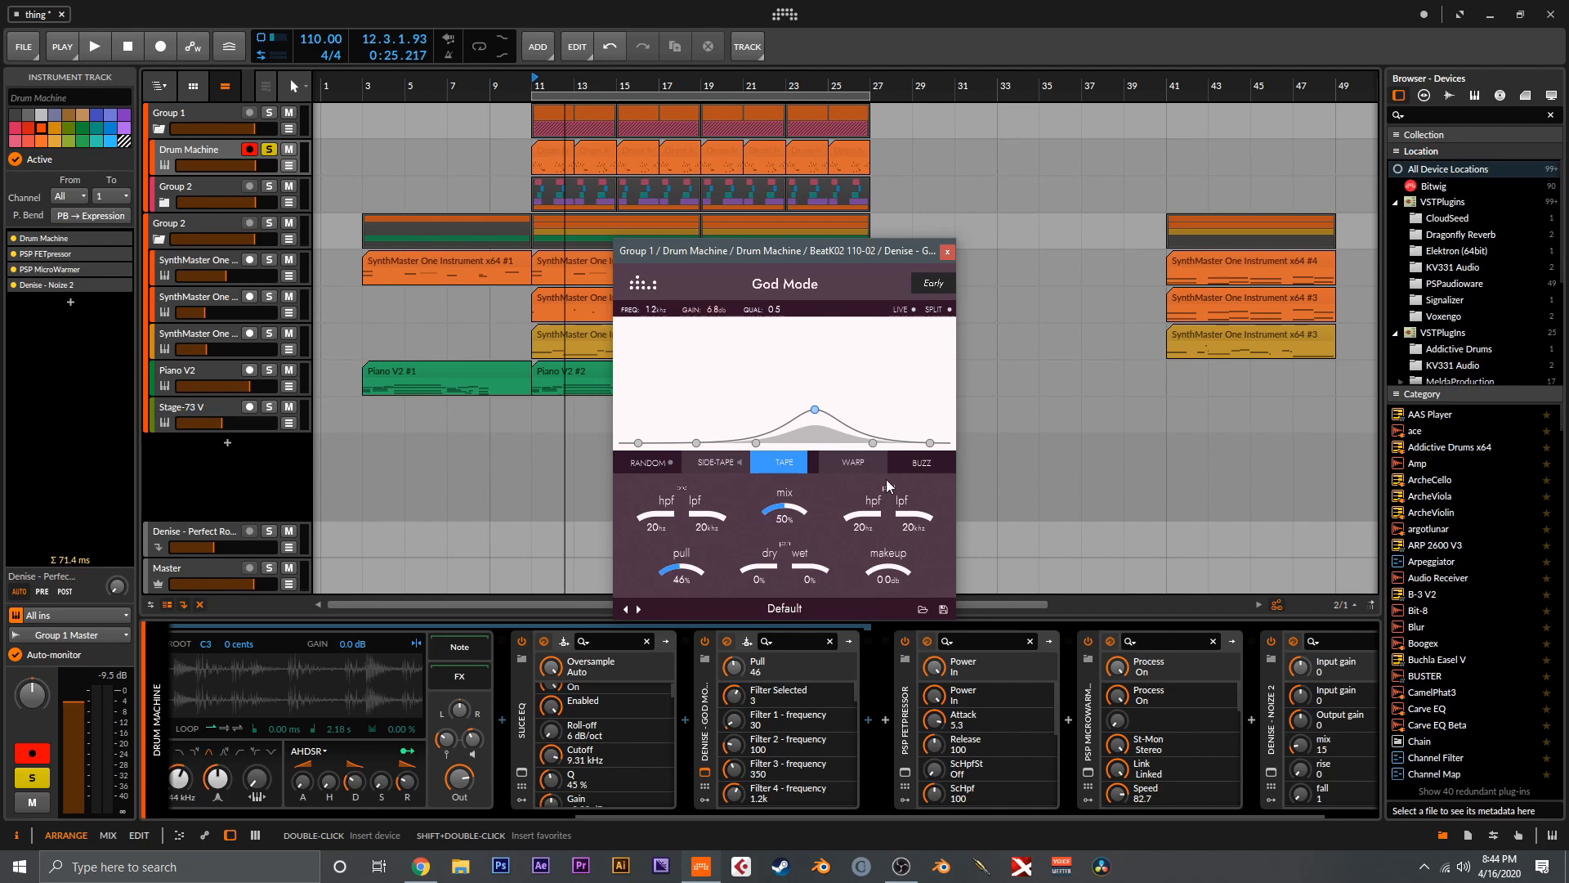
{"action": "key", "text": "space"}
{"action": "left_click_drag", "start_coordinate": [857, 464], "coordinate": [939, 462]}
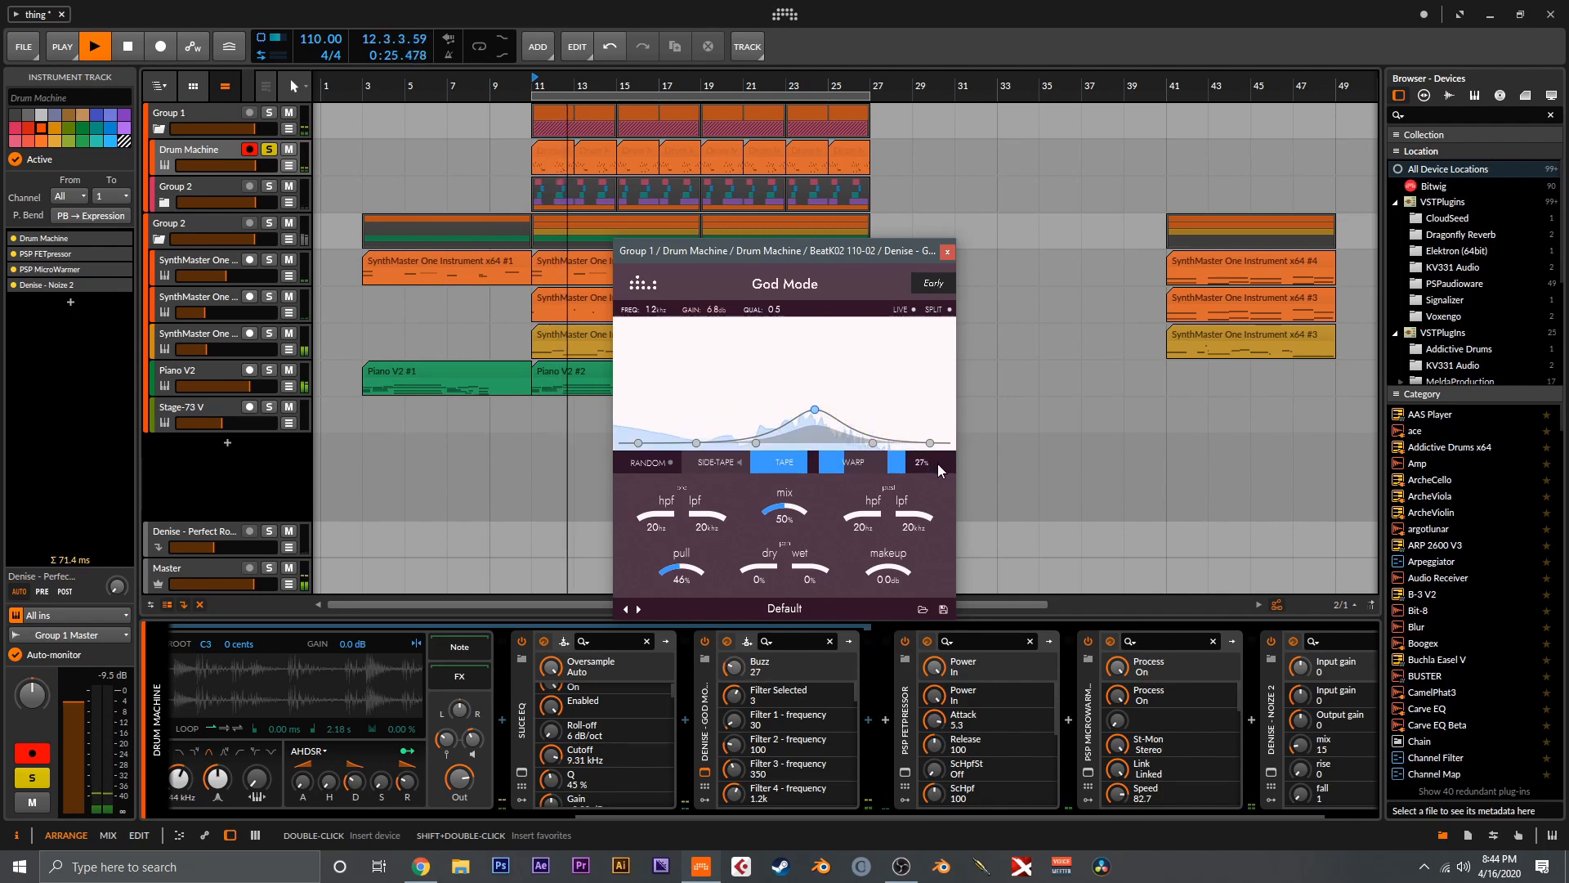
{"action": "left_click_drag", "start_coordinate": [871, 505], "coordinate": [872, 501]}
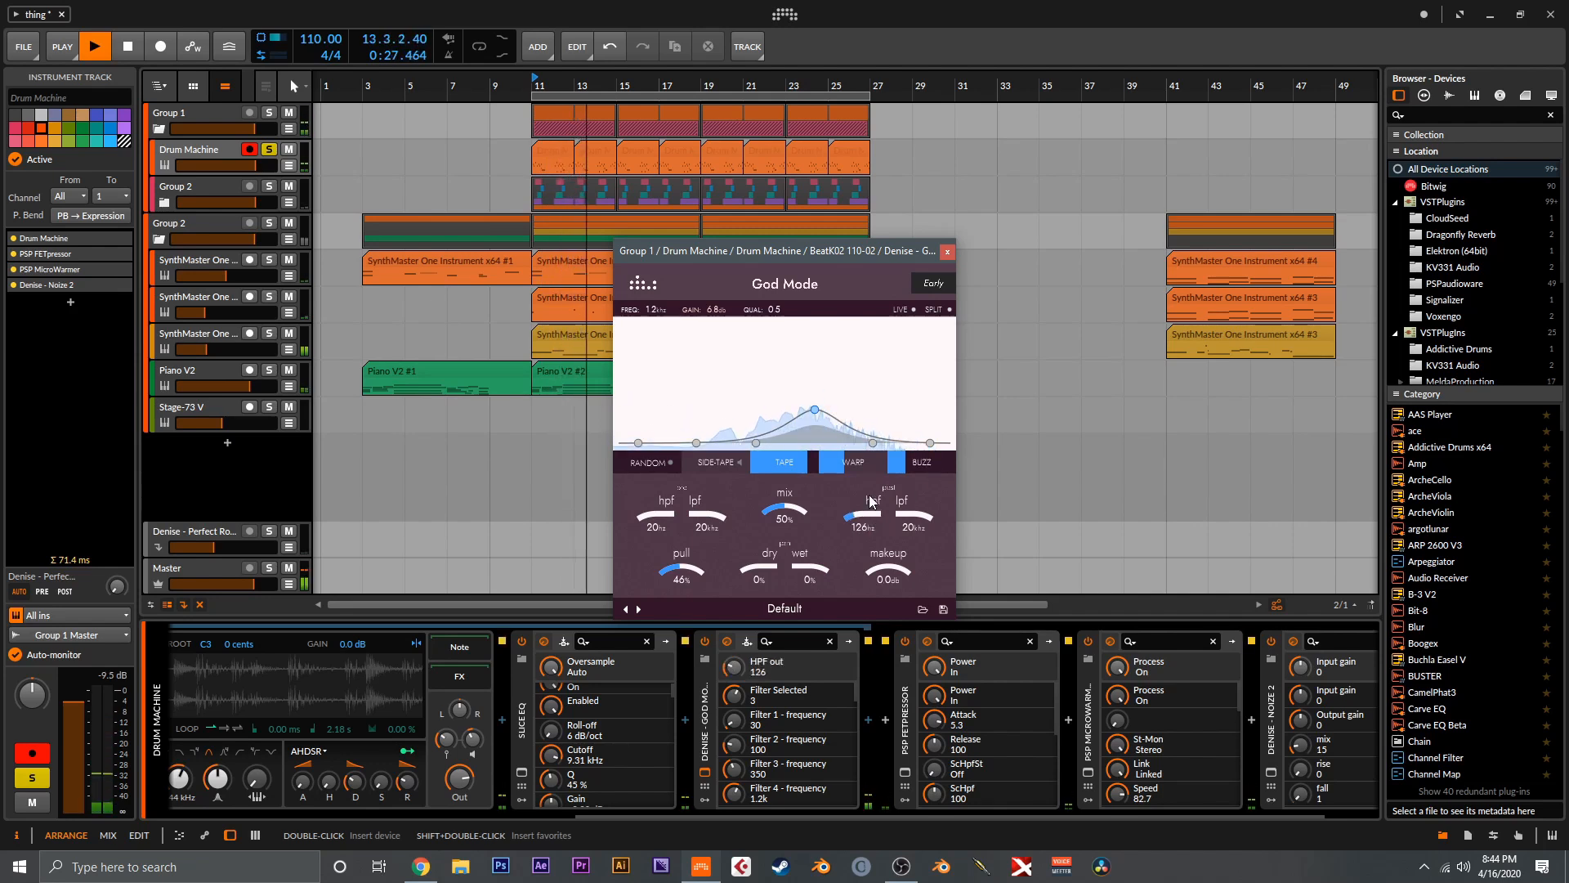
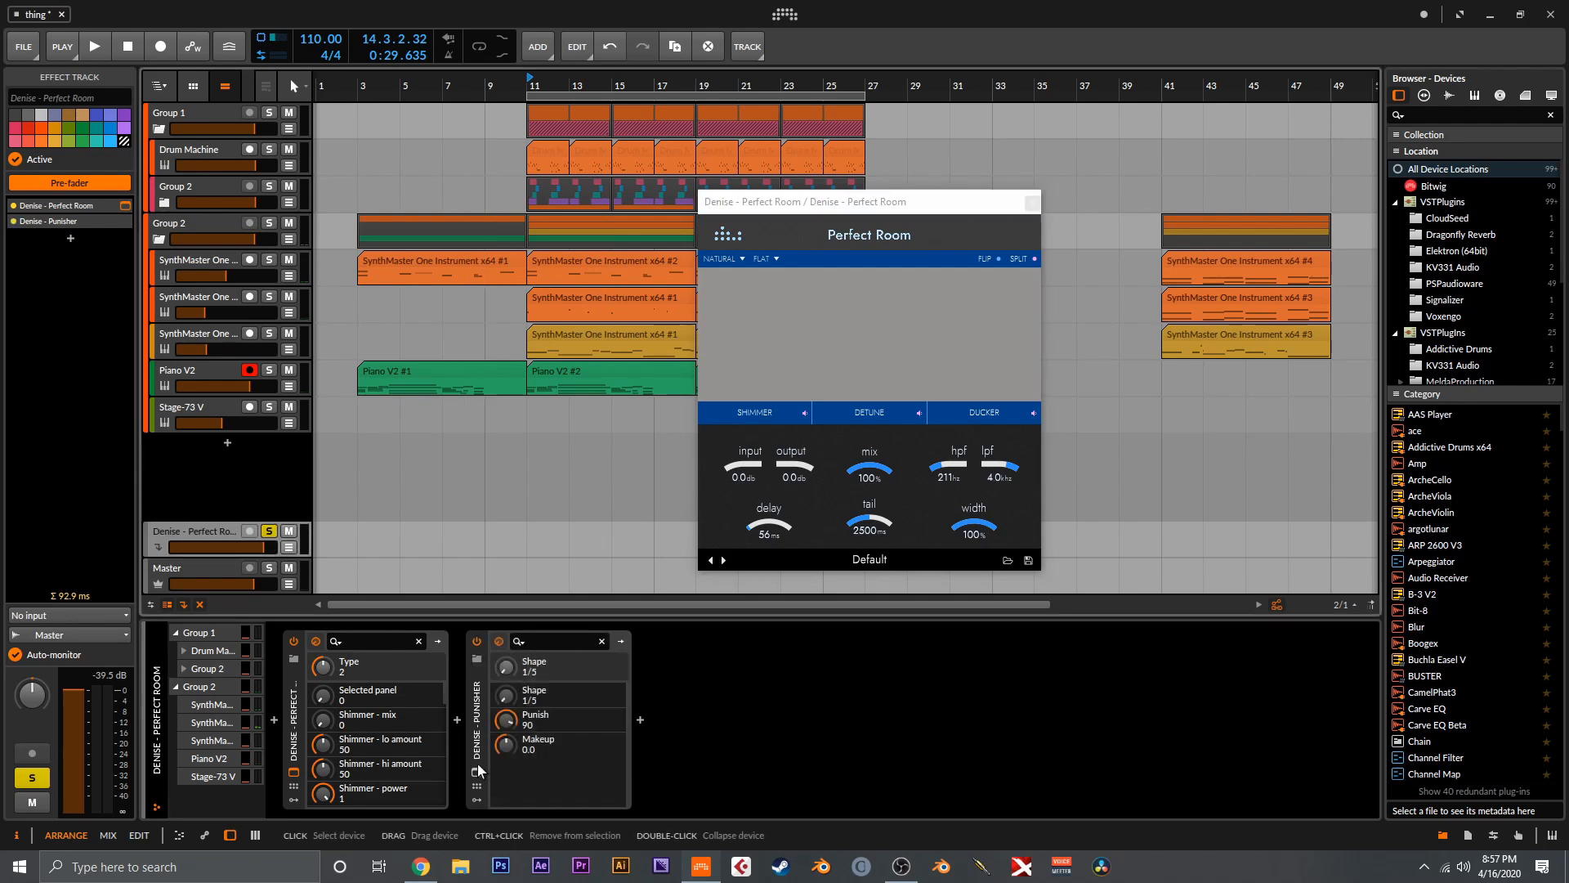
Open the Punisher window on the Perfect Room effect track and place it beside the Perfect Room window
{"action": "left_click", "coordinate": [498, 641]}
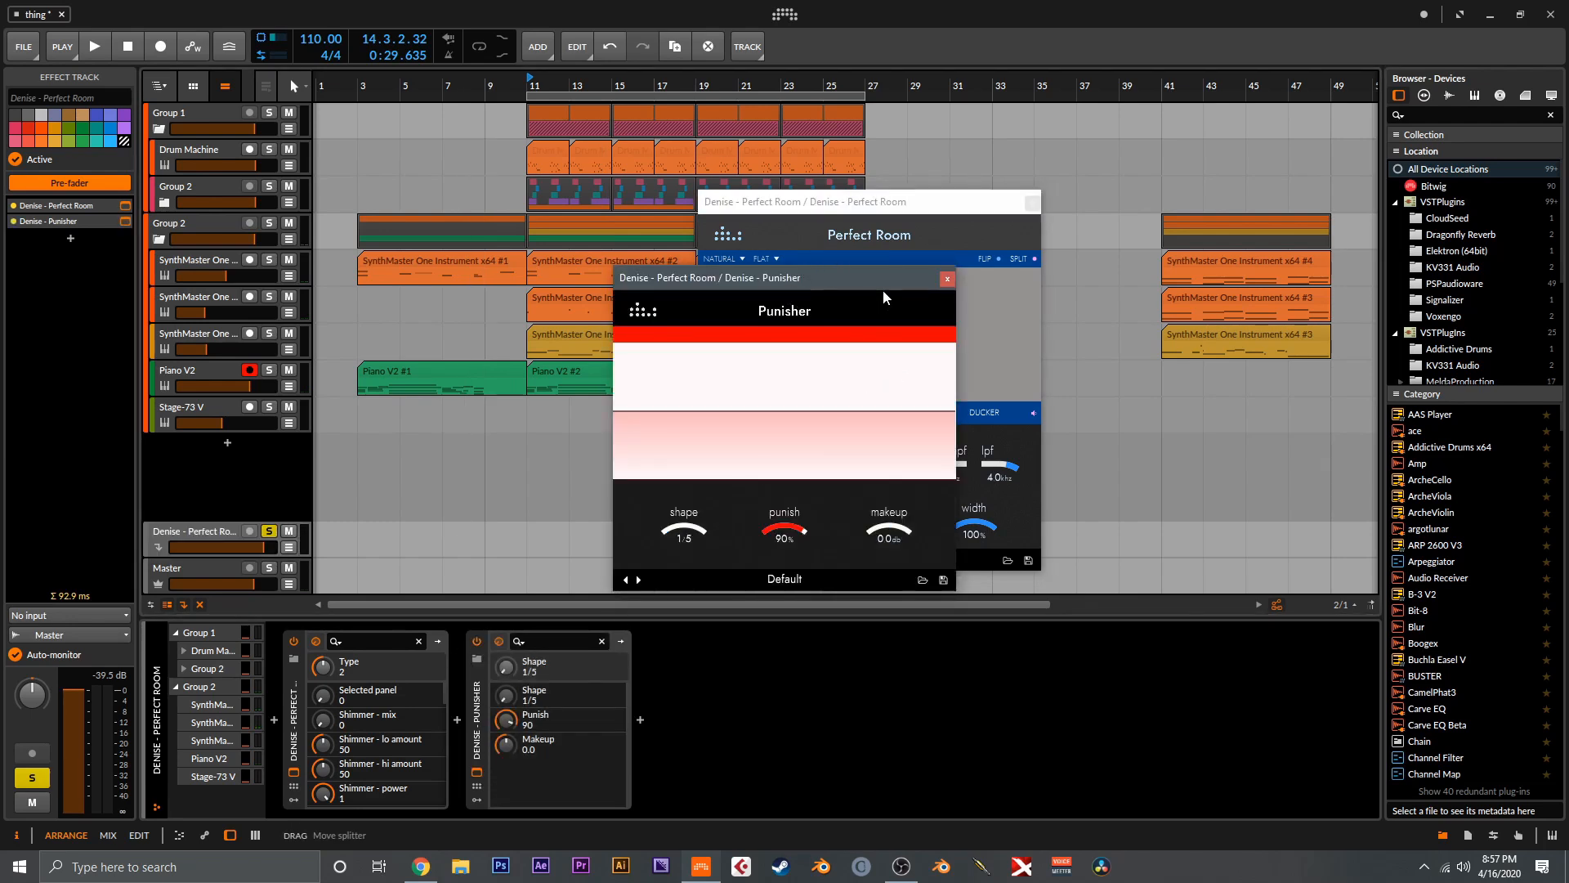
{"action": "left_click_drag", "start_coordinate": [833, 280], "coordinate": [1038, 245]}
{"action": "left_click_drag", "start_coordinate": [760, 201], "coordinate": [471, 211]}
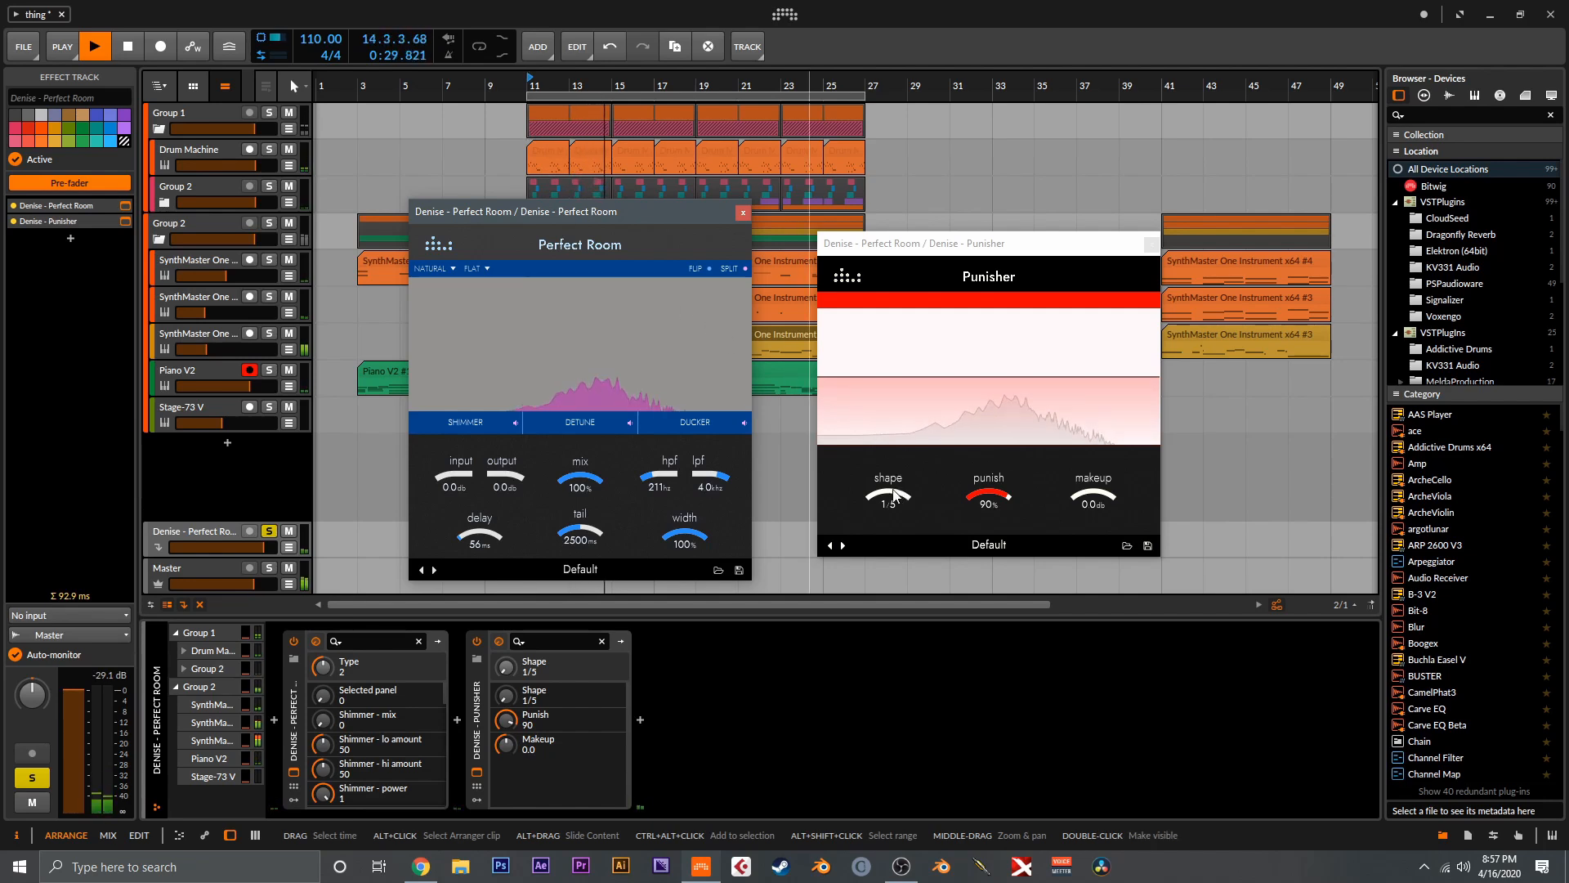
Try Punisher's shape at 2/5 on the playing reverb, then set it to 5/5
{"action": "left_click_drag", "start_coordinate": [889, 502], "coordinate": [893, 493]}
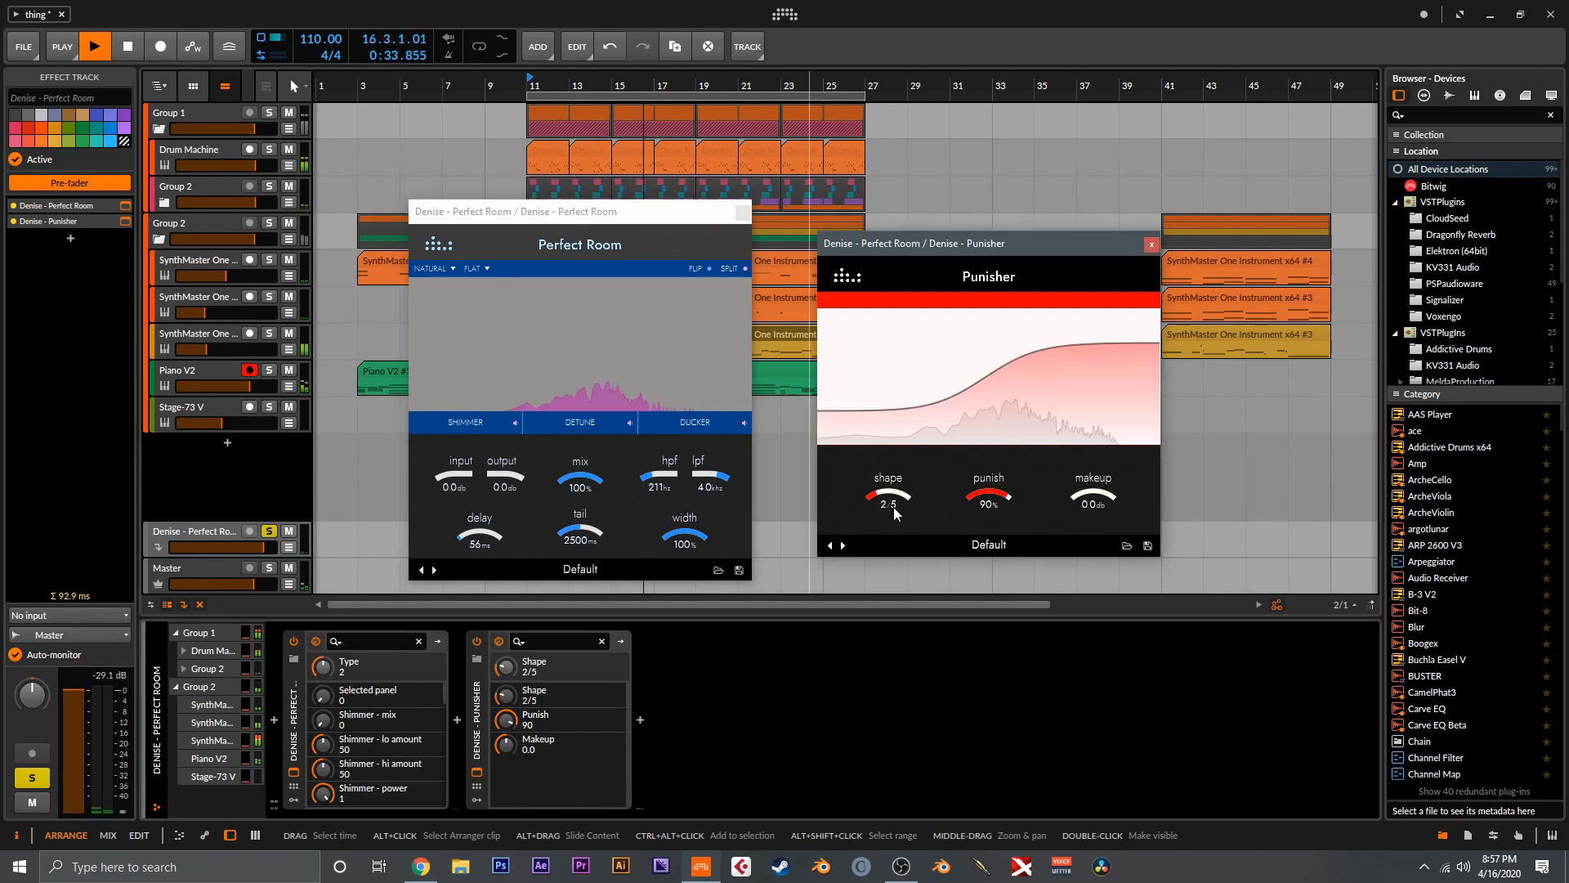
{"action": "left_click_drag", "start_coordinate": [894, 508], "coordinate": [888, 502]}
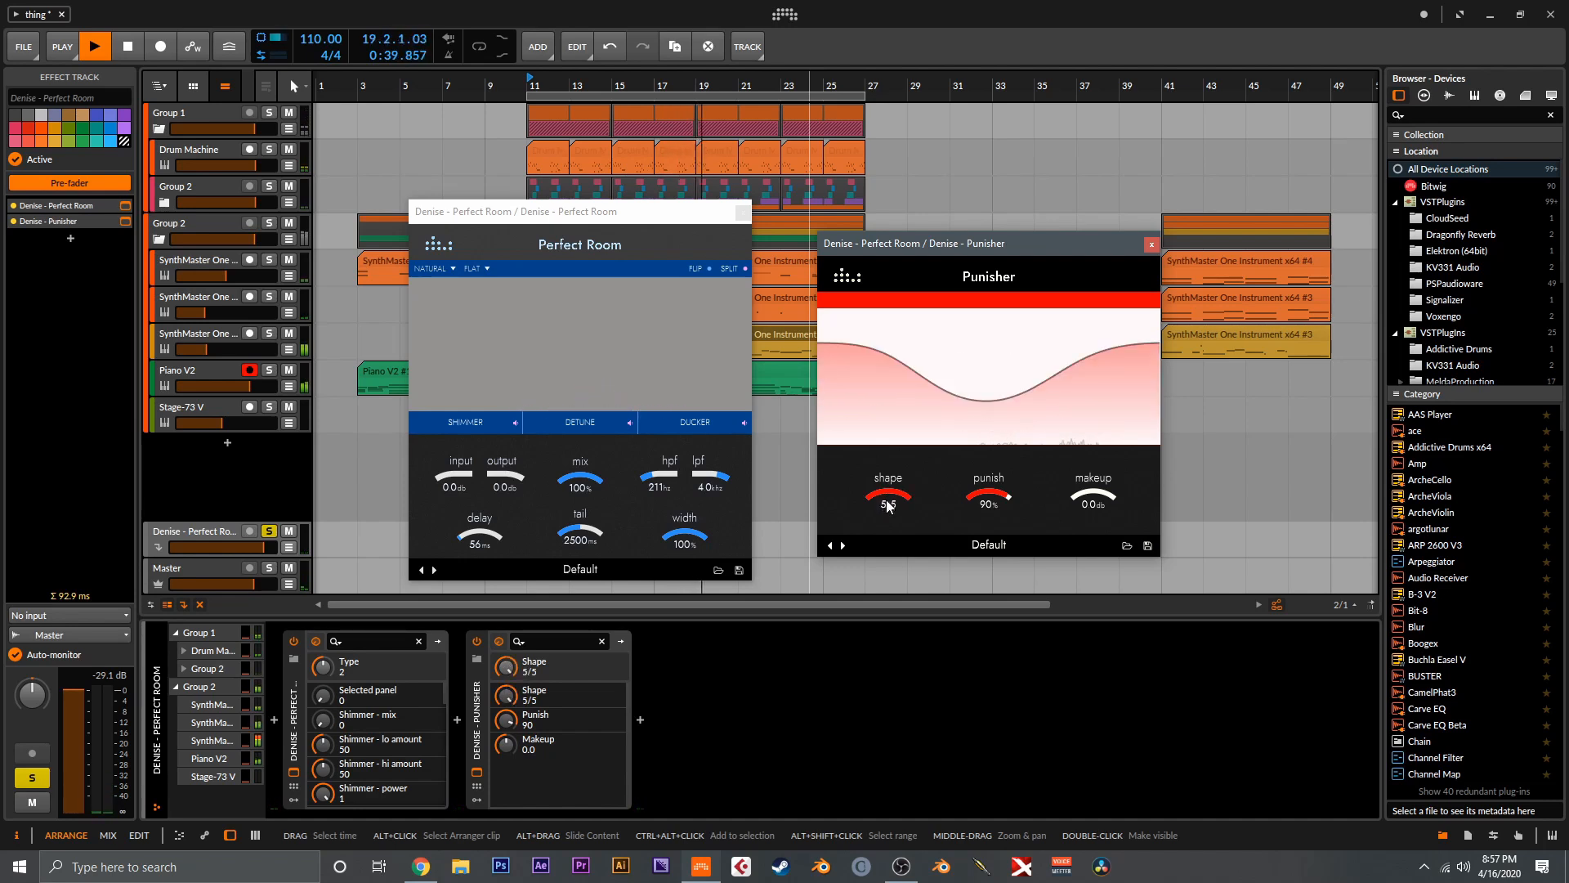
{"action": "key", "text": "space"}
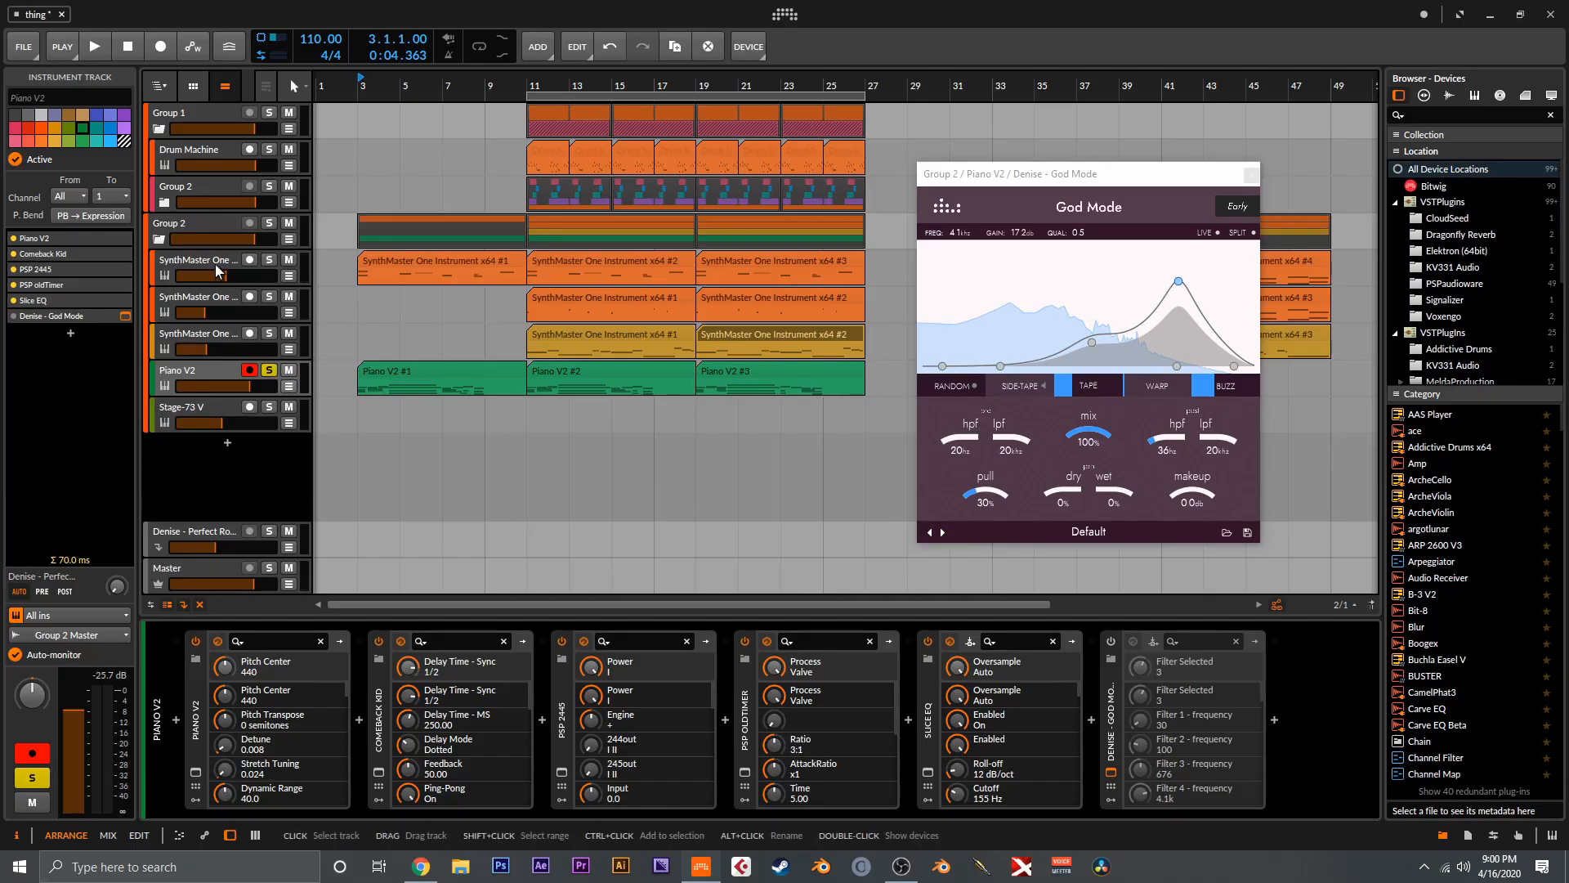
Turn off God Mode on the first and second SynthMaster One tracks
{"action": "left_click", "coordinate": [214, 263]}
{"action": "left_click", "coordinate": [13, 269]}
{"action": "left_click", "coordinate": [211, 295]}
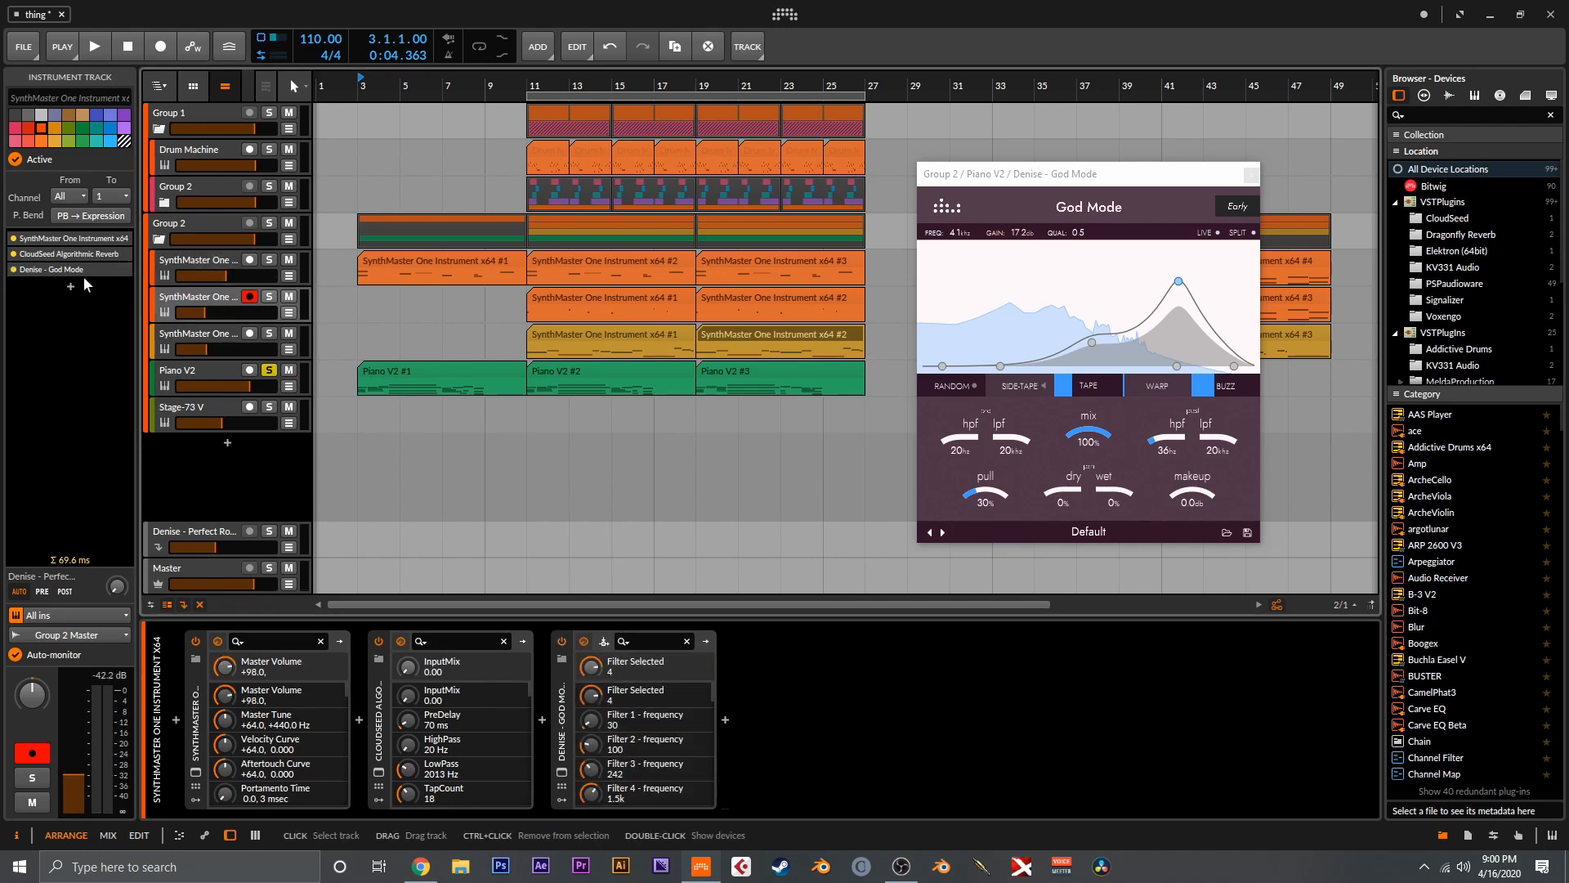
{"action": "left_click", "coordinate": [12, 272]}
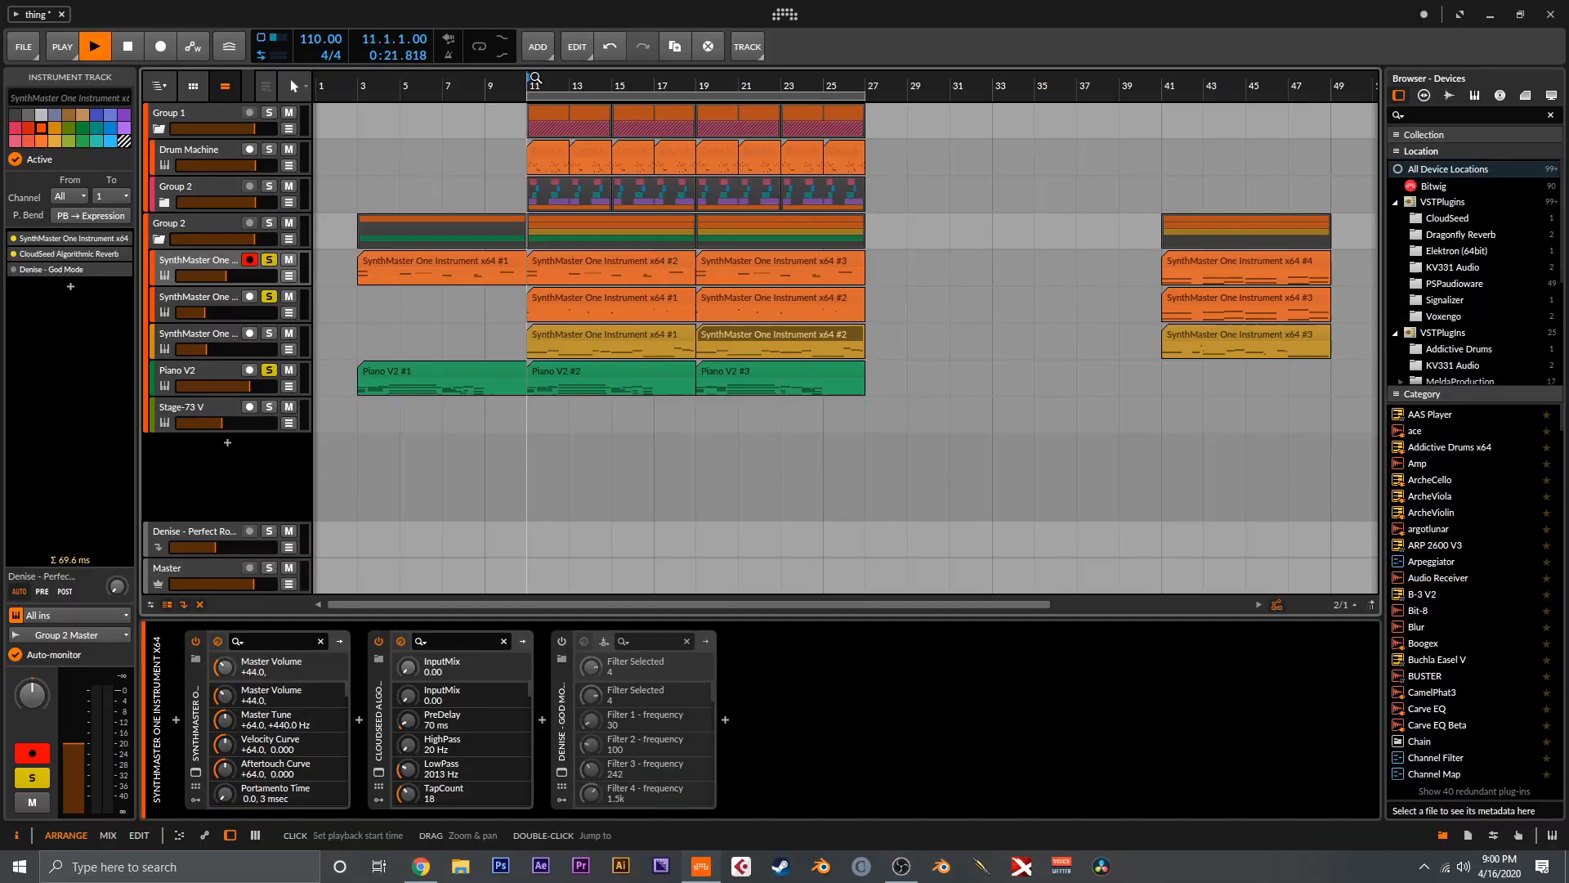
Audition the first SynthMaster One track and turn its God Mode back on during playback
{"action": "key", "text": "space"}
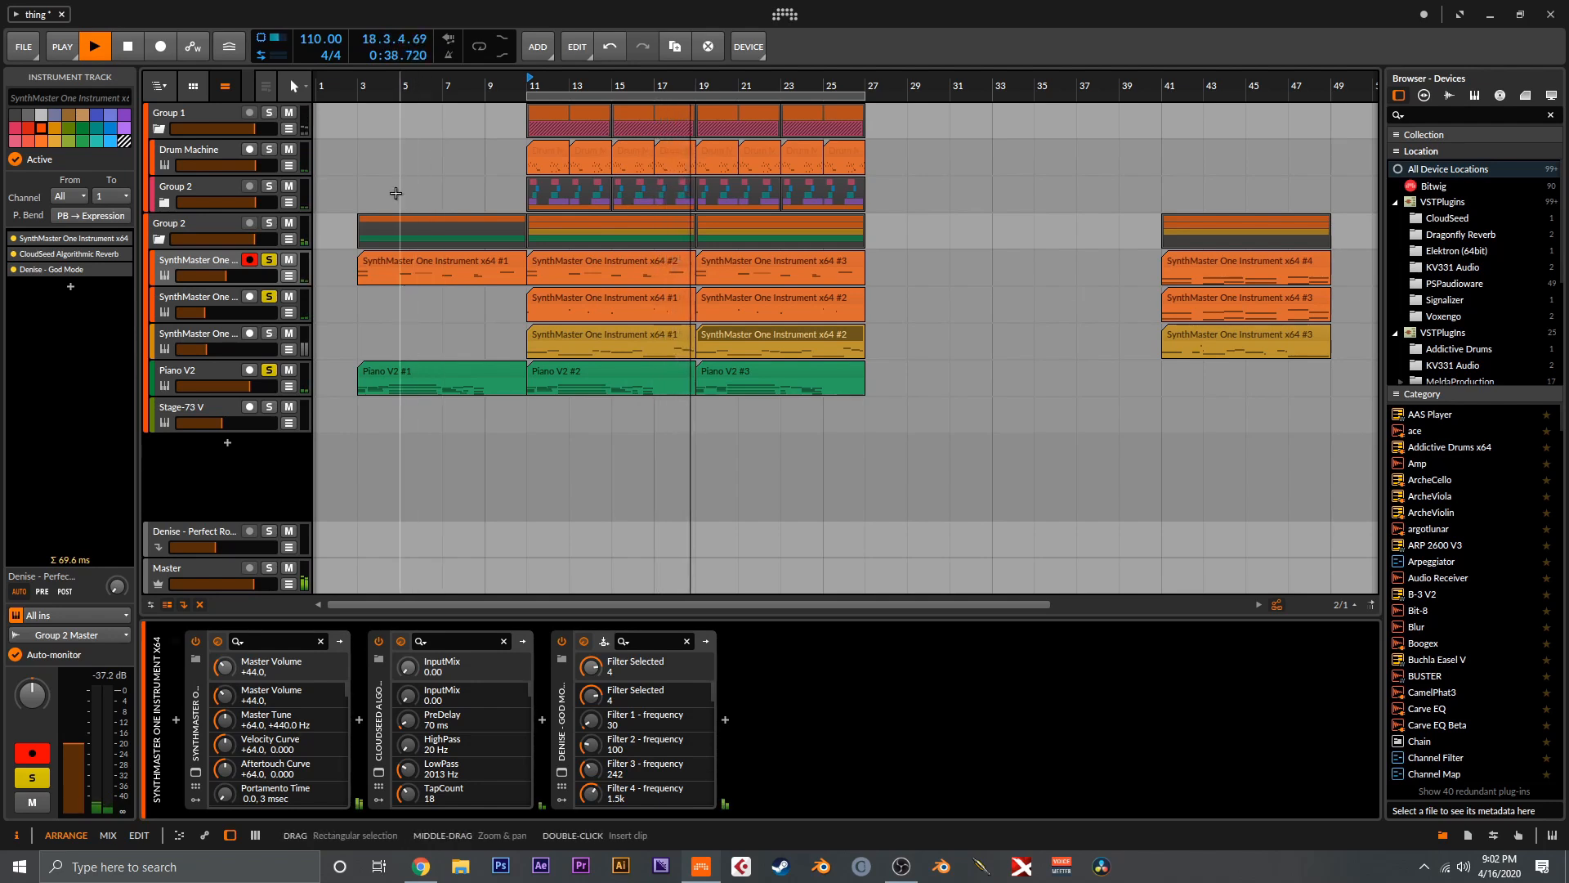
{"action": "key", "text": "space"}
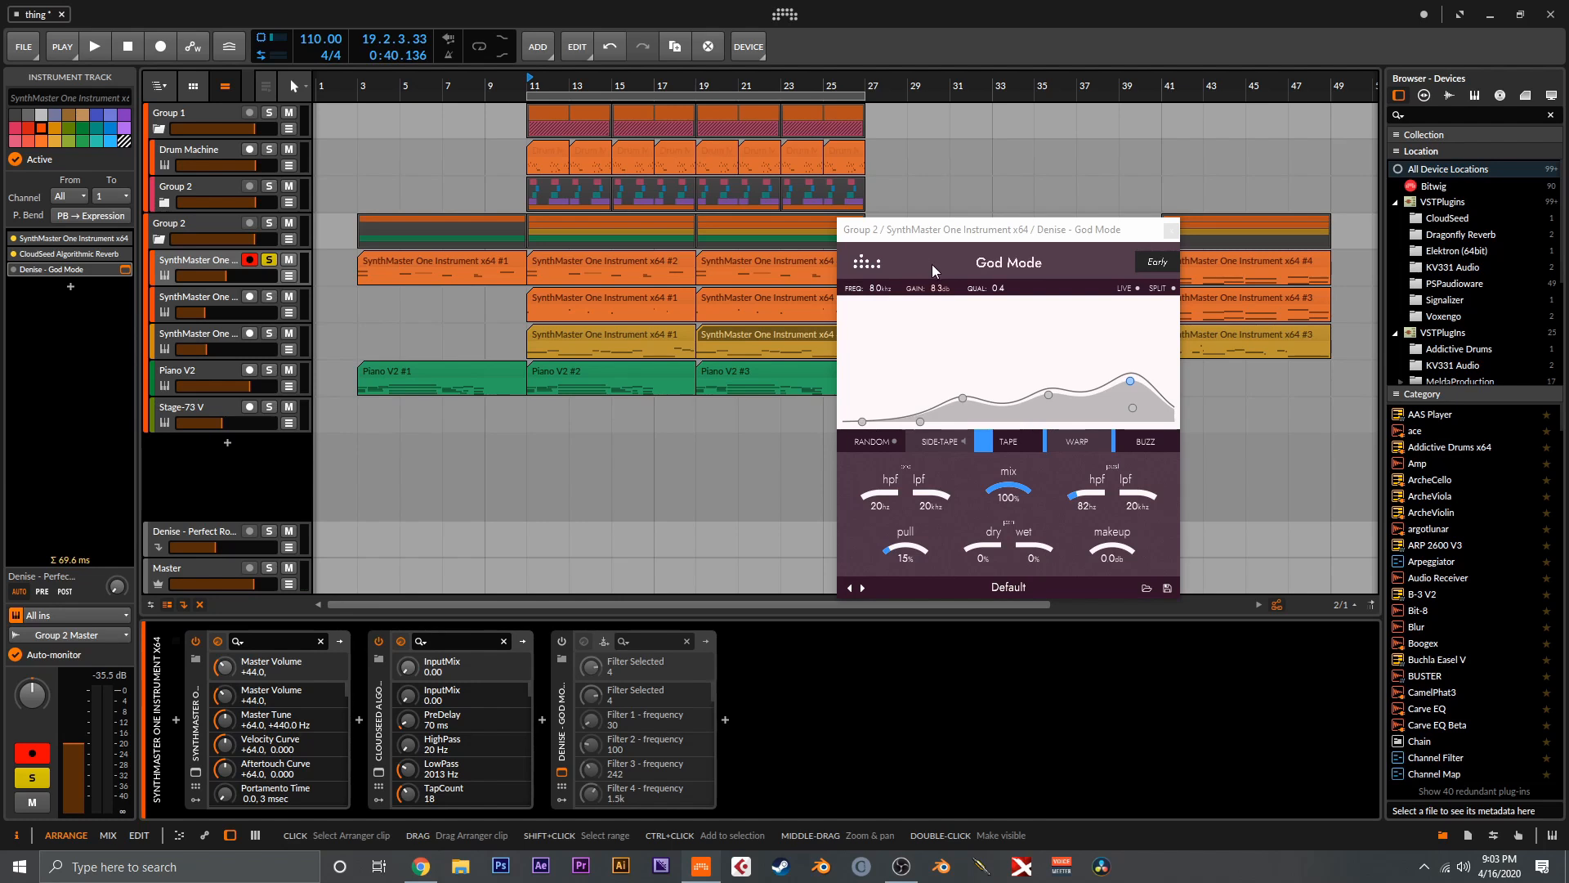
{"action": "key", "text": "space"}
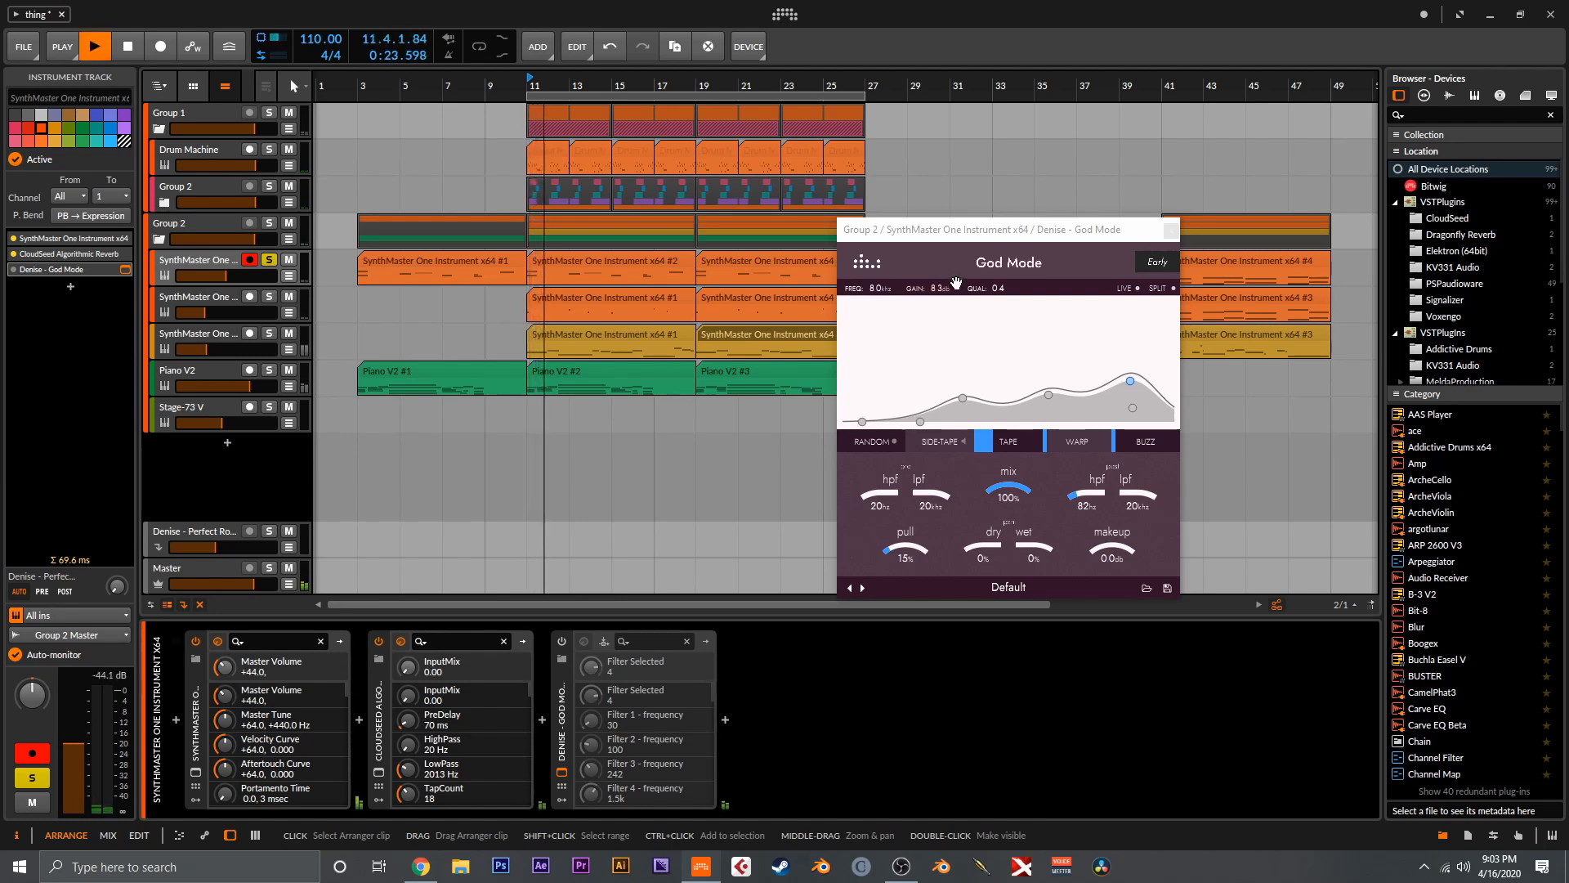
{"action": "left_click", "coordinate": [13, 269]}
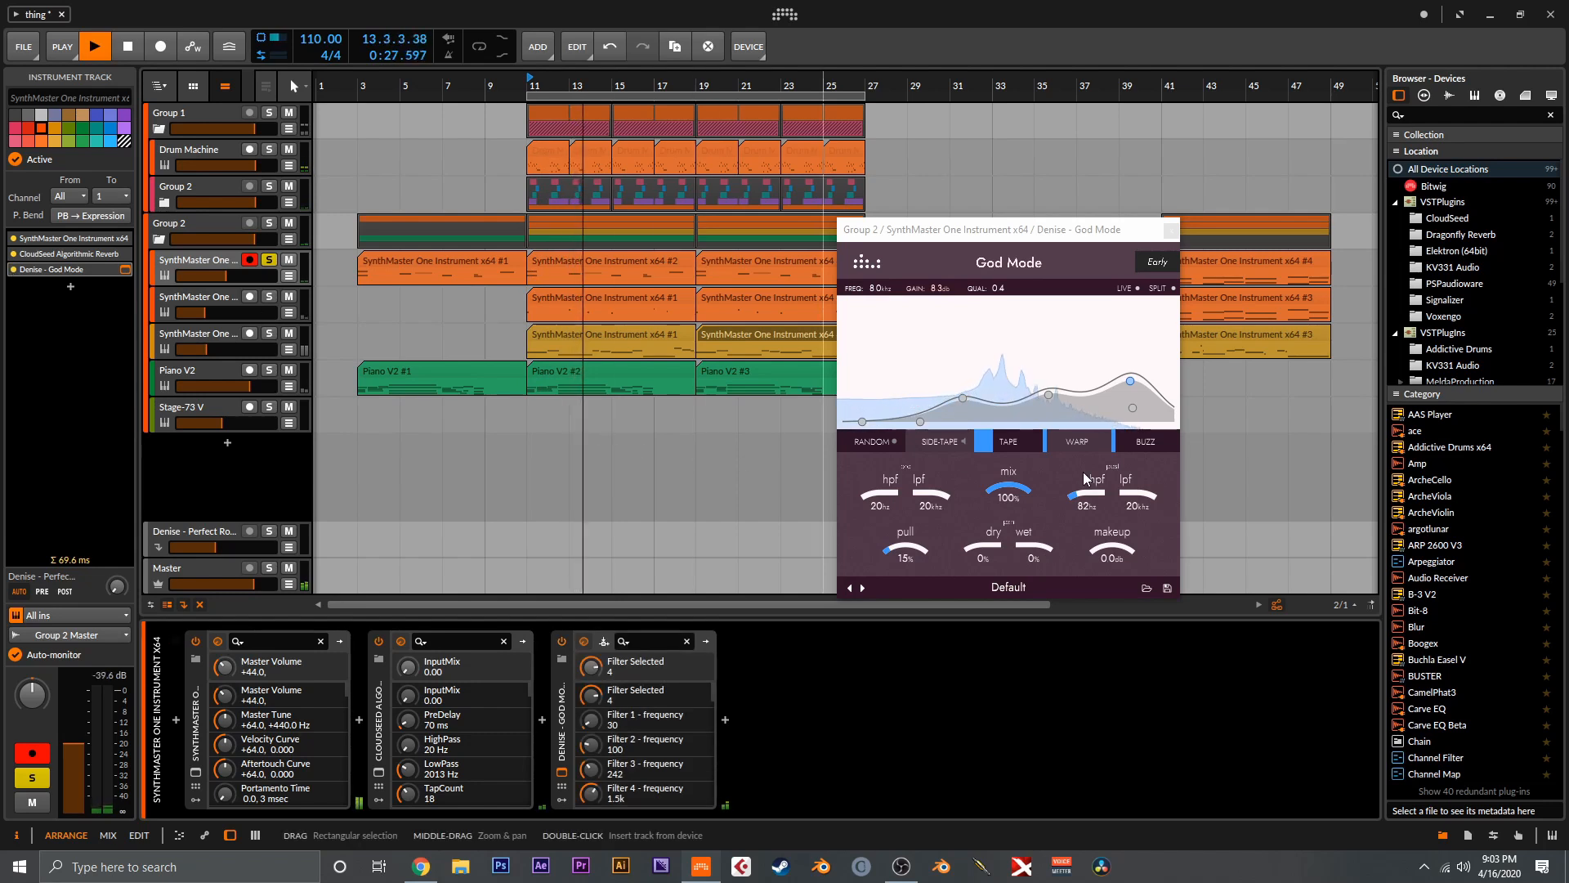
Move God Mode's filter 4 to about 2.6 kHz at 6.5 dB and filter 2 to about 600 Hz at 4.5 dB
{"action": "left_click", "coordinate": [1048, 395]}
{"action": "left_click_drag", "start_coordinate": [1048, 394], "coordinate": [1015, 350]}
{"action": "left_click_drag", "start_coordinate": [1005, 352], "coordinate": [1075, 389]}
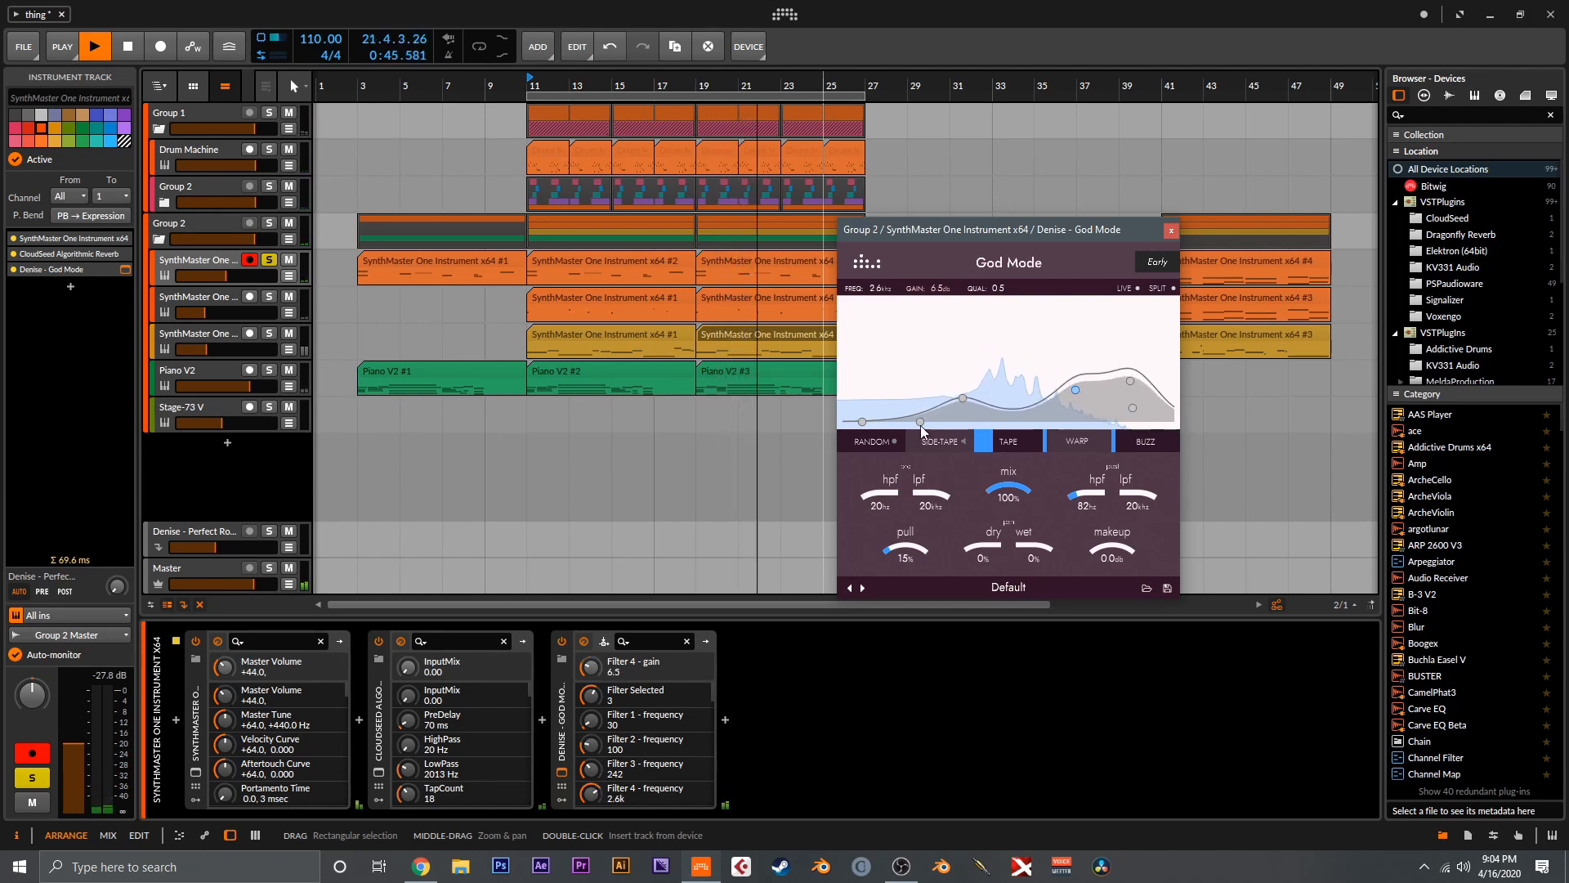
{"action": "left_click_drag", "start_coordinate": [920, 422], "coordinate": [1010, 409]}
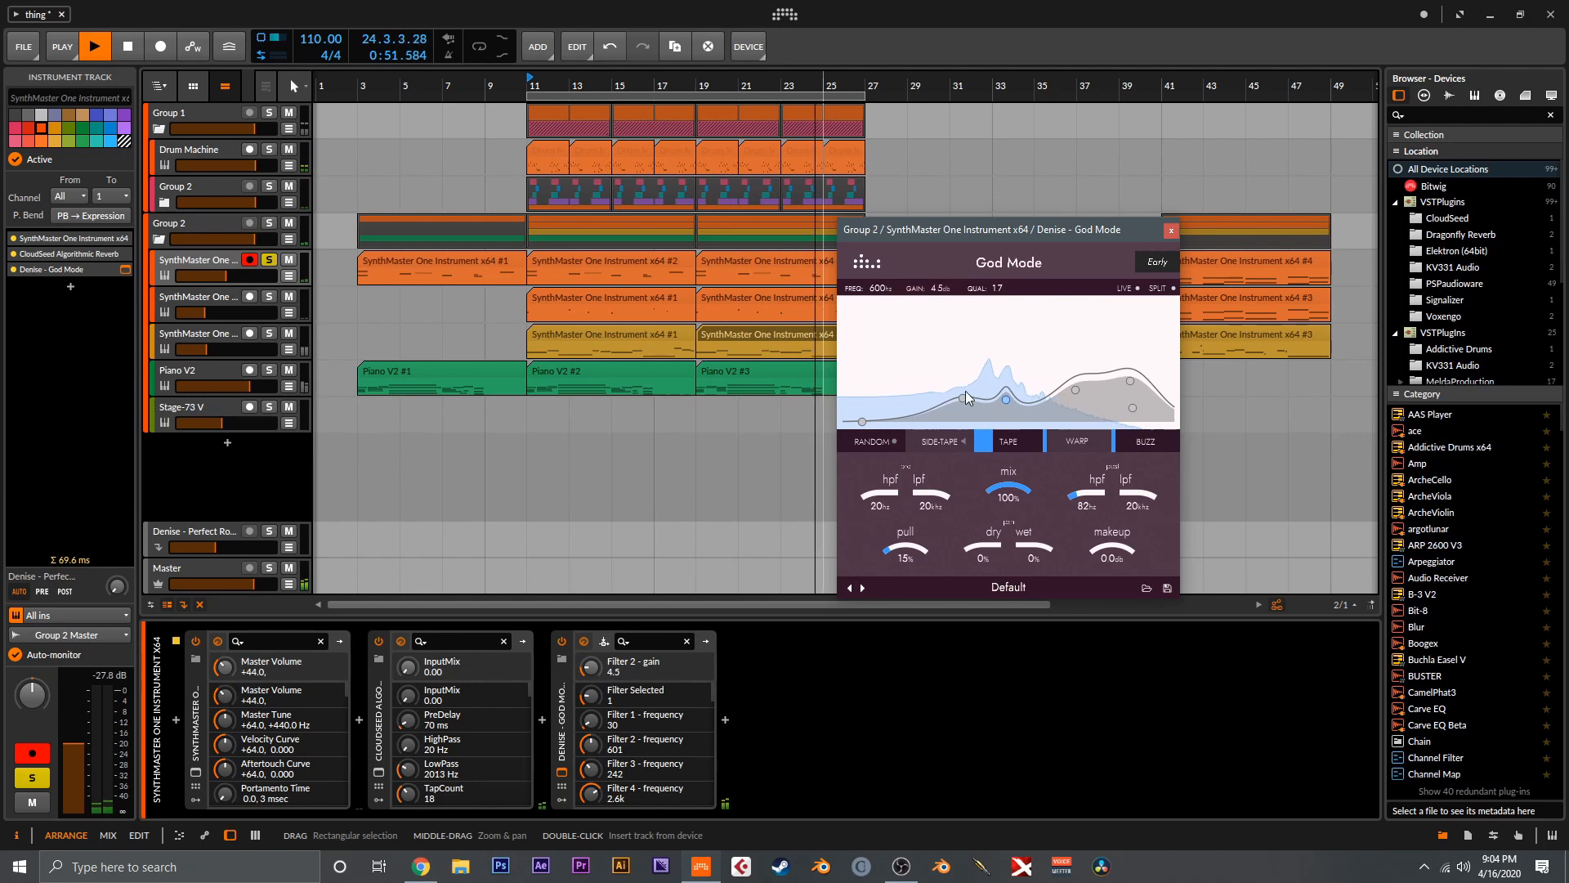
{"action": "key", "text": "space"}
Unsolo the first SynthMaster One track and mute it
{"action": "left_click", "coordinate": [269, 260]}
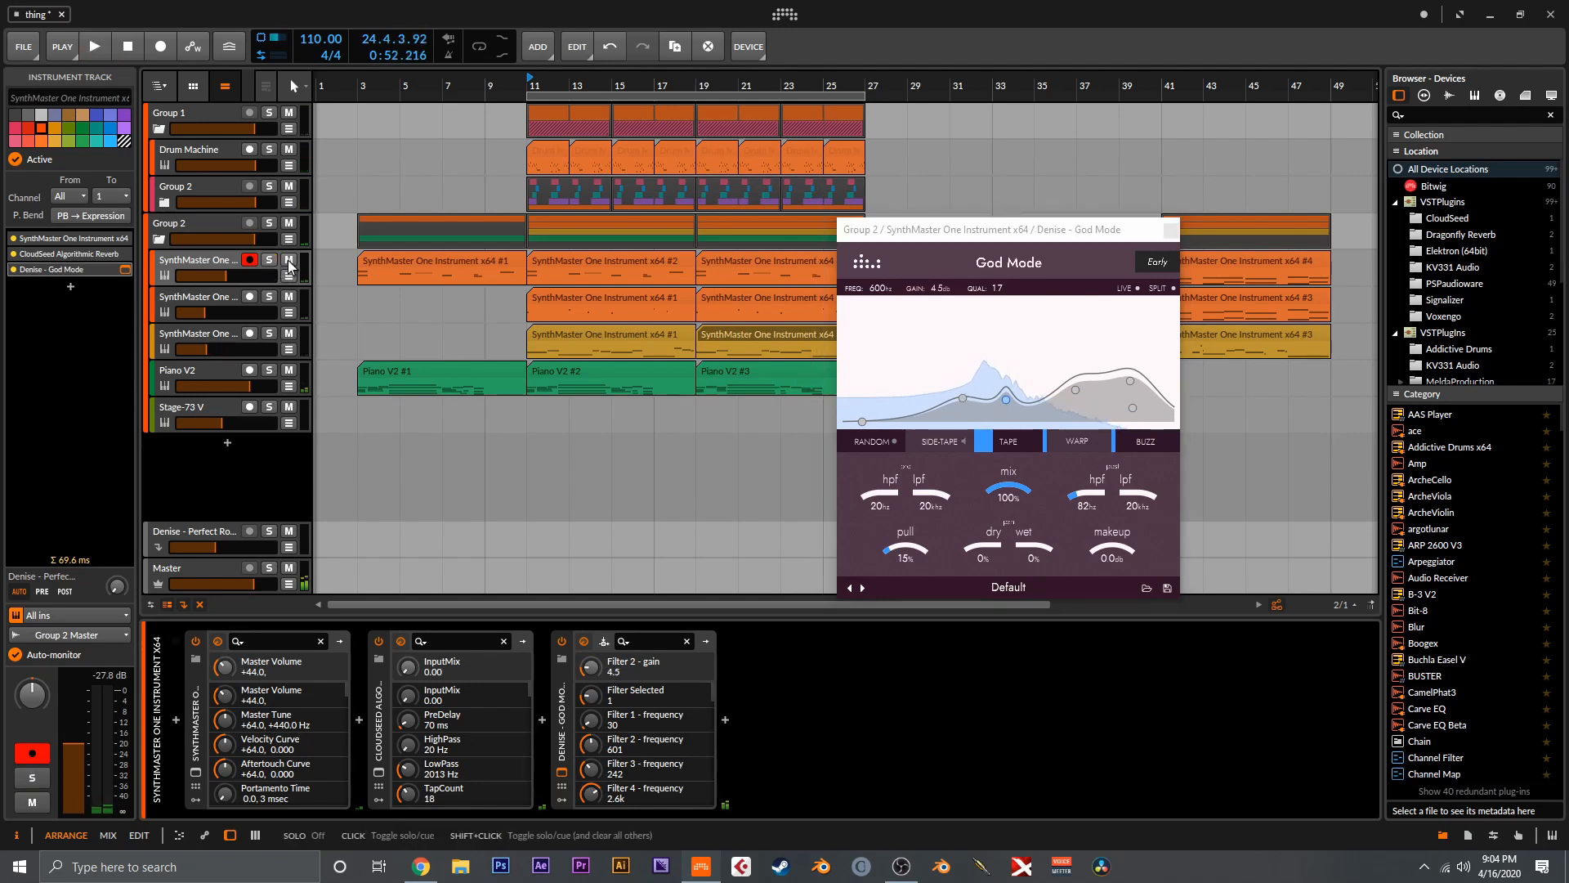
{"action": "left_click", "coordinate": [288, 260]}
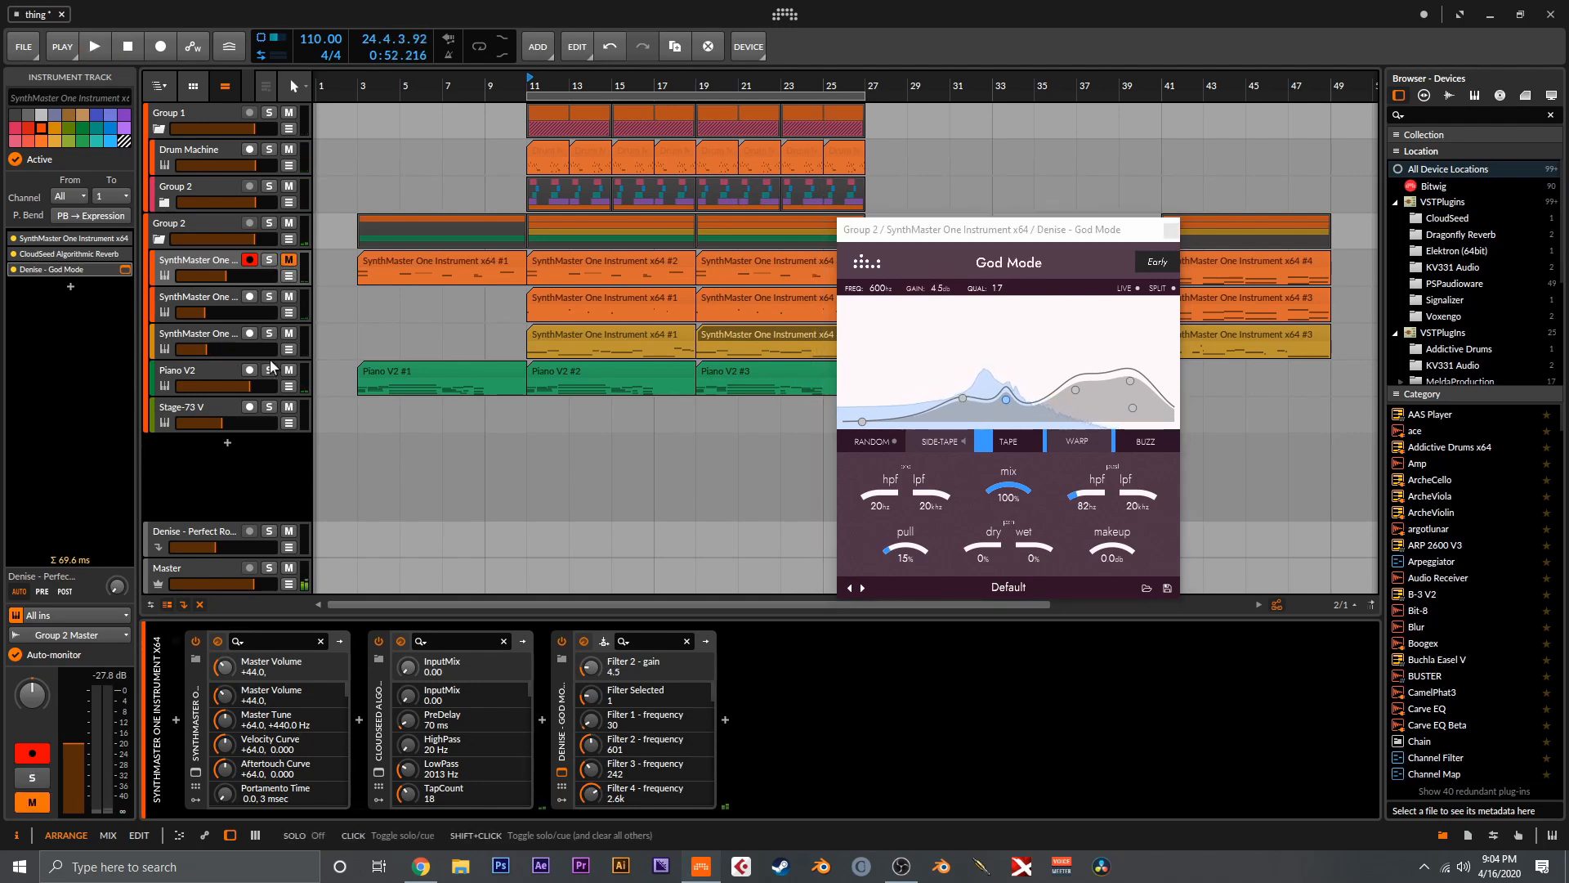